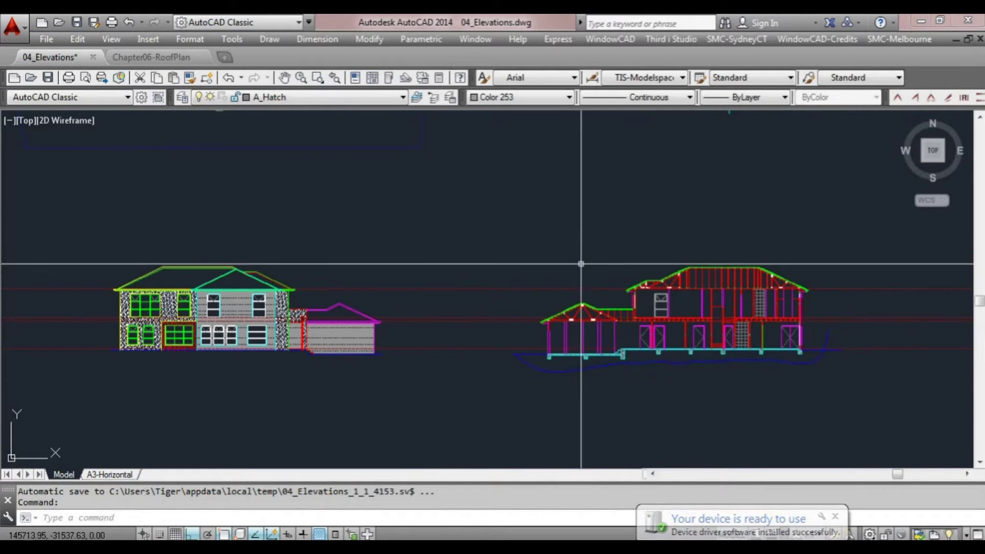
# Step: Pan and zoom across the existing row of floor plans and elevations to review them
pyautogui.scroll(-2, 578, 260)
pyautogui.moveTo(579, 259); pyautogui.dragTo(530, 275, button='middle')
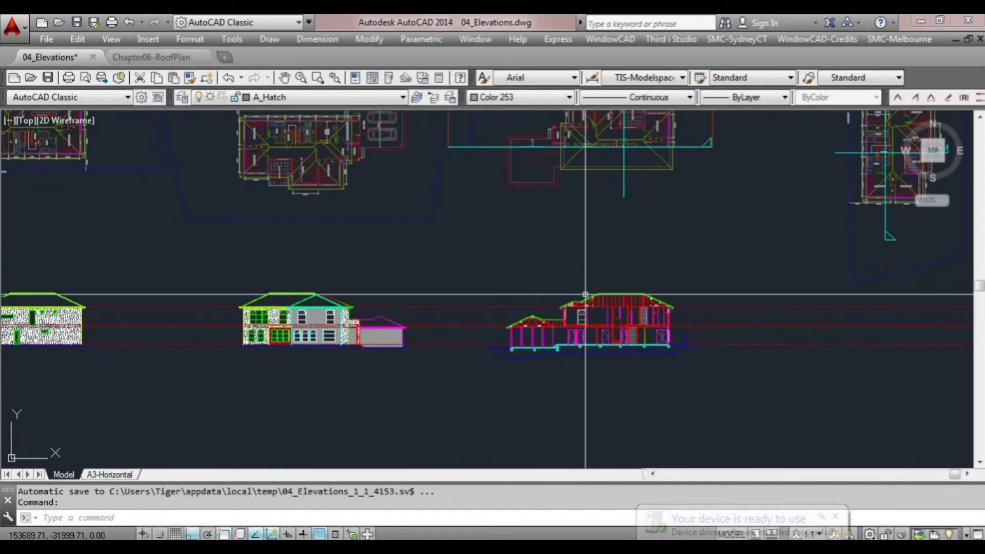
pyautogui.scroll(2, 625, 305)
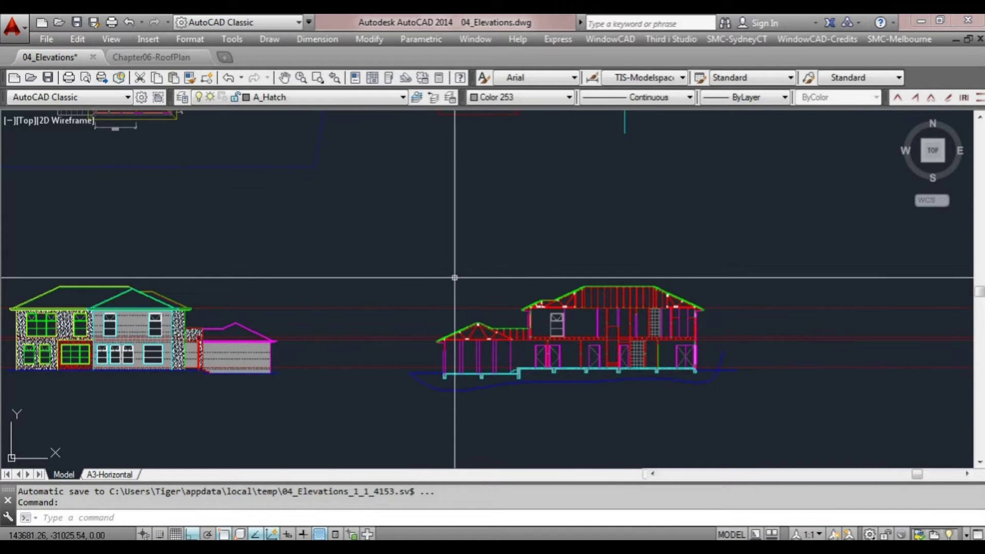
pyautogui.moveTo(465, 274); pyautogui.dragTo(764, 259, button='middle')
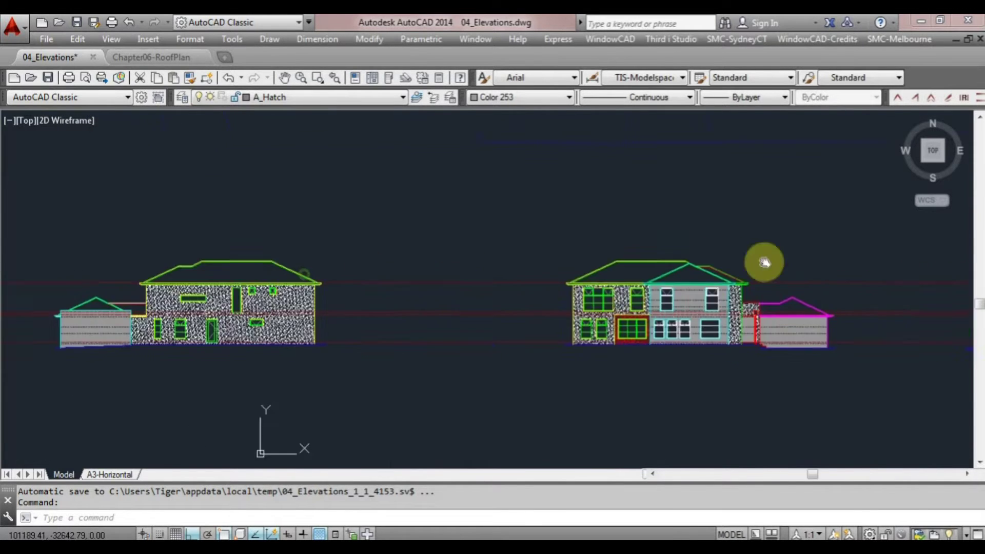
pyautogui.scroll(-4, 763, 260)
pyautogui.moveTo(519, 280); pyautogui.dragTo(634, 277, button='middle')
pyautogui.scroll(4, 634, 277)
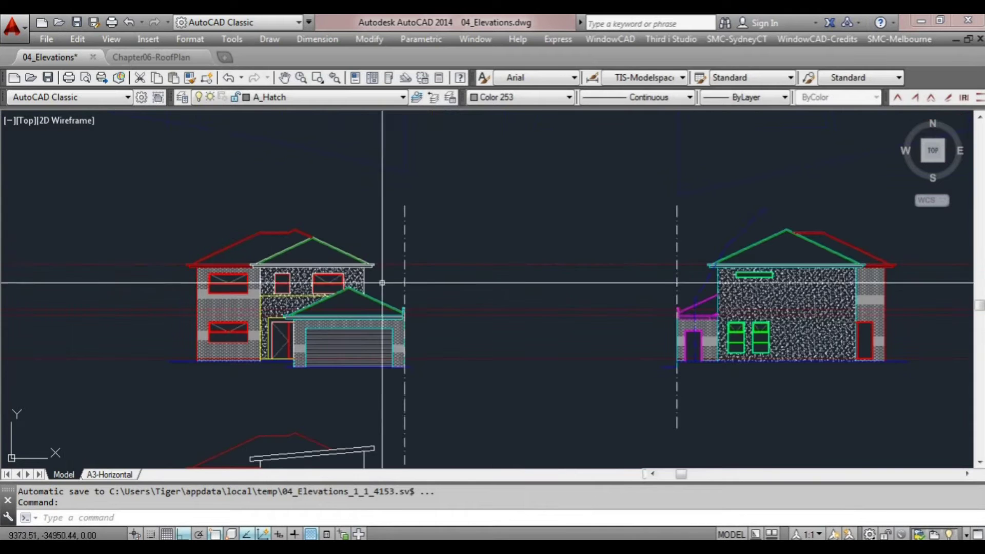
pyautogui.scroll(-2, 541, 273)
pyautogui.moveTo(541, 274); pyautogui.dragTo(488, 315, button='middle')
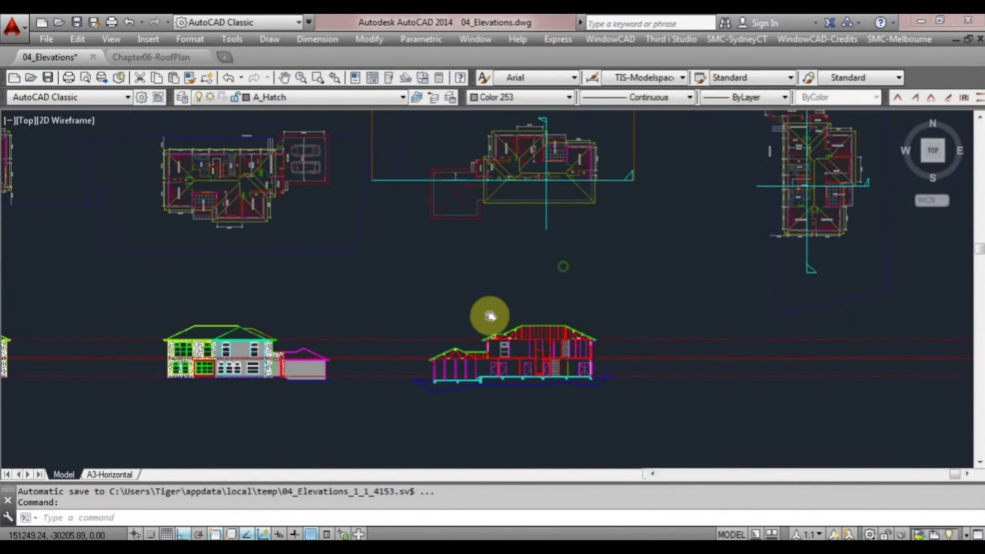
pyautogui.moveTo(530, 270); pyautogui.dragTo(487, 305, button='middle')
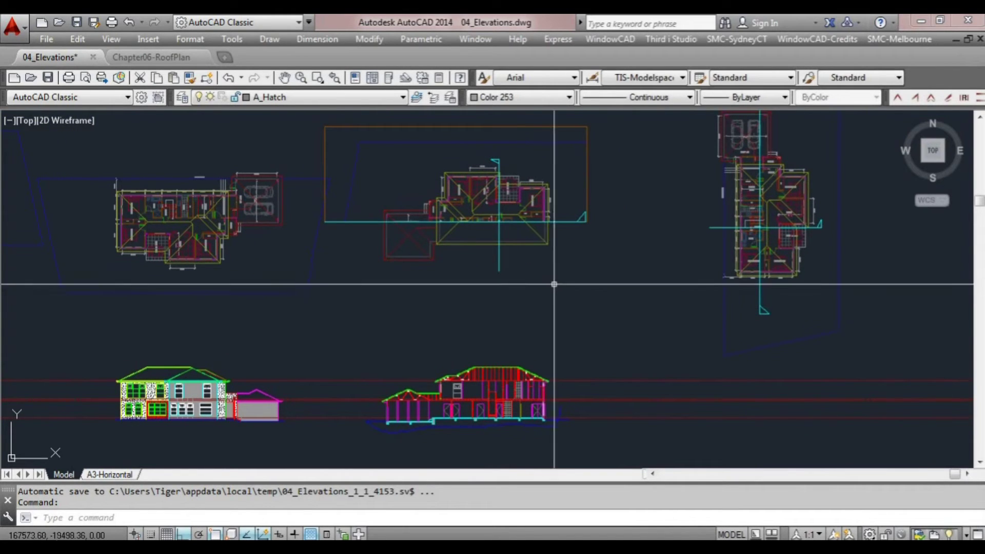
pyautogui.moveTo(363, 297); pyautogui.dragTo(583, 306, button='middle')
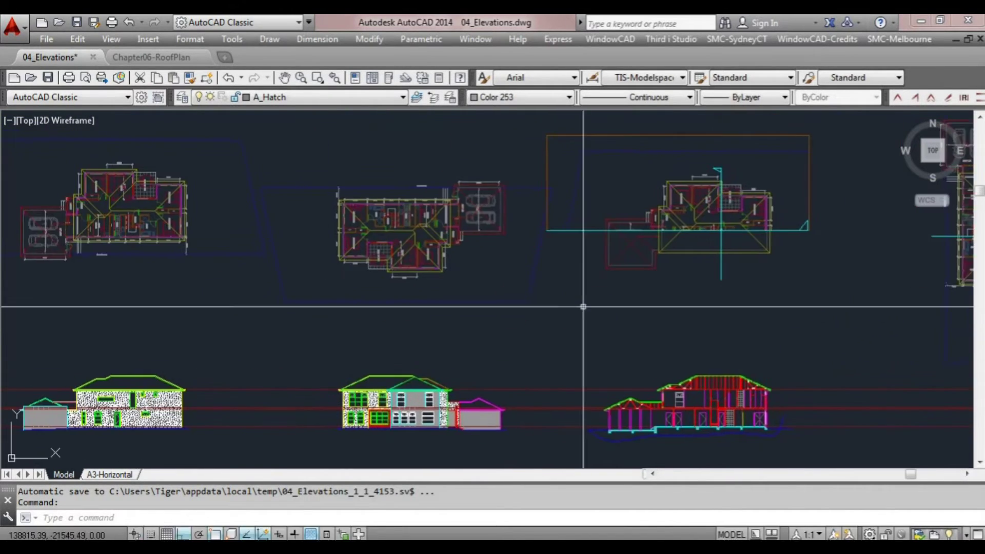
pyautogui.moveTo(291, 295); pyautogui.dragTo(434, 296, button='middle')
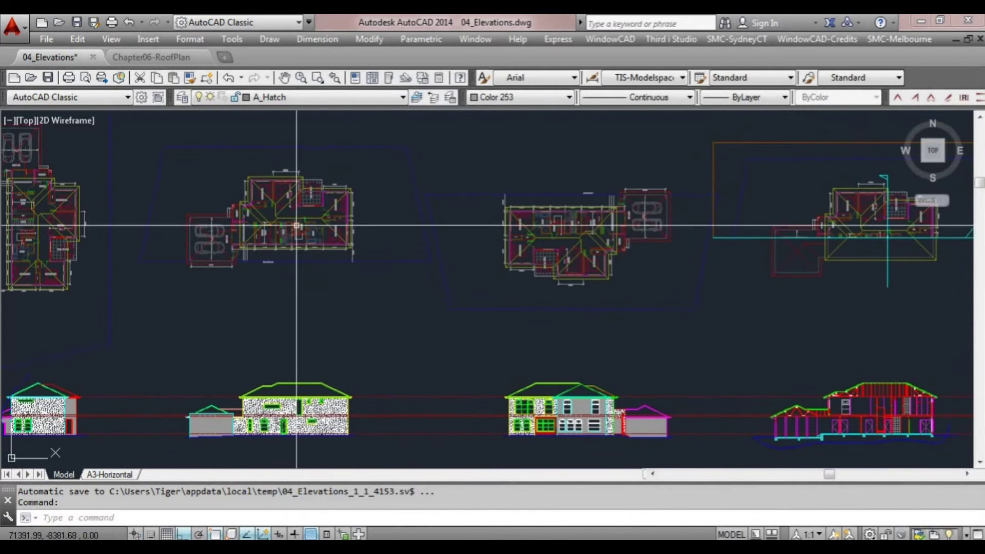
pyautogui.moveTo(255, 249)
pyautogui.mouseDown(button='middle')
pyautogui.moveTo(462, 271)
pyautogui.moveTo(369, 255)
pyautogui.mouseUp(button='middle')
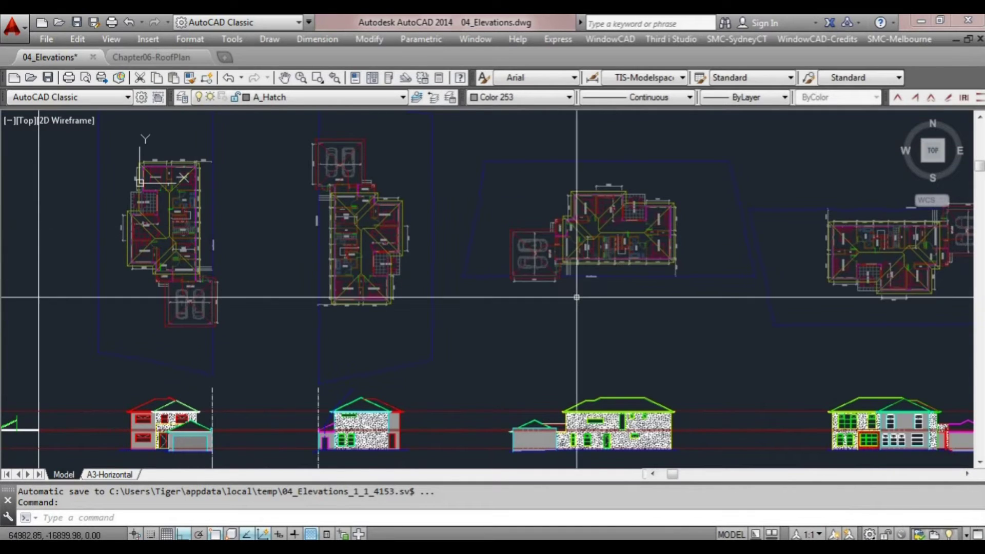
pyautogui.moveTo(550, 298); pyautogui.dragTo(486, 298, button='middle')
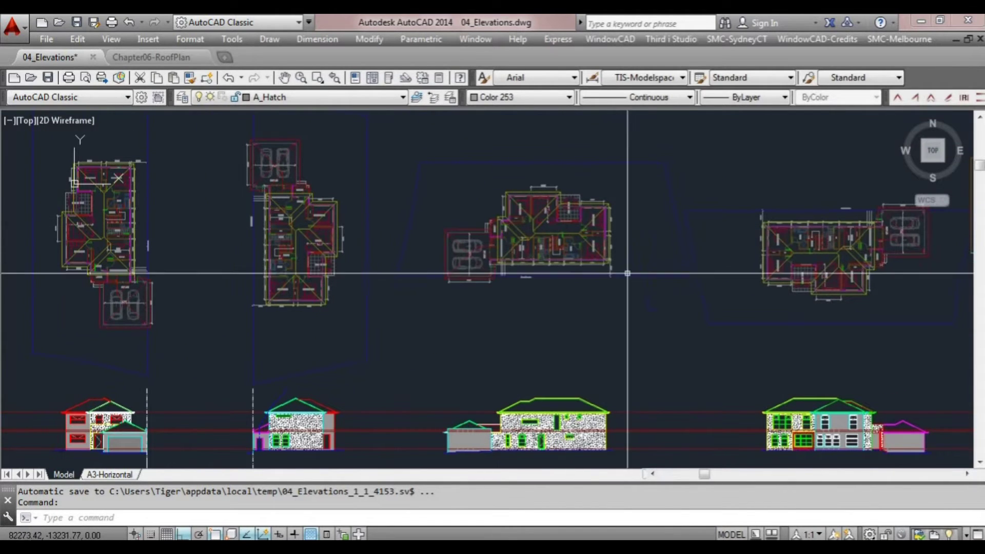
pyautogui.moveTo(686, 288); pyautogui.dragTo(462, 277, button='middle')
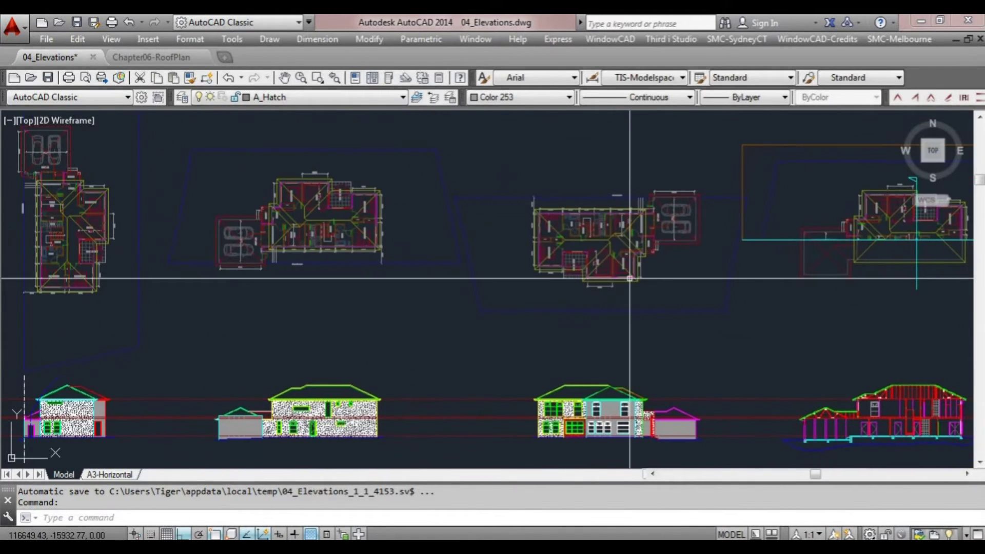
pyautogui.moveTo(630, 278); pyautogui.dragTo(441, 267, button='middle')
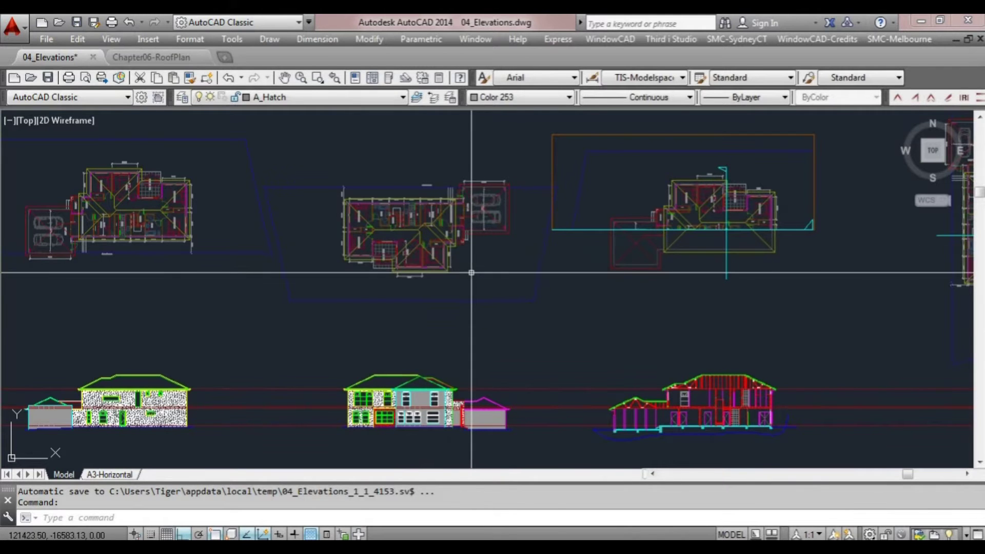
pyautogui.scroll(-3, 471, 273)
pyautogui.moveTo(567, 280); pyautogui.dragTo(433, 271, button='middle')
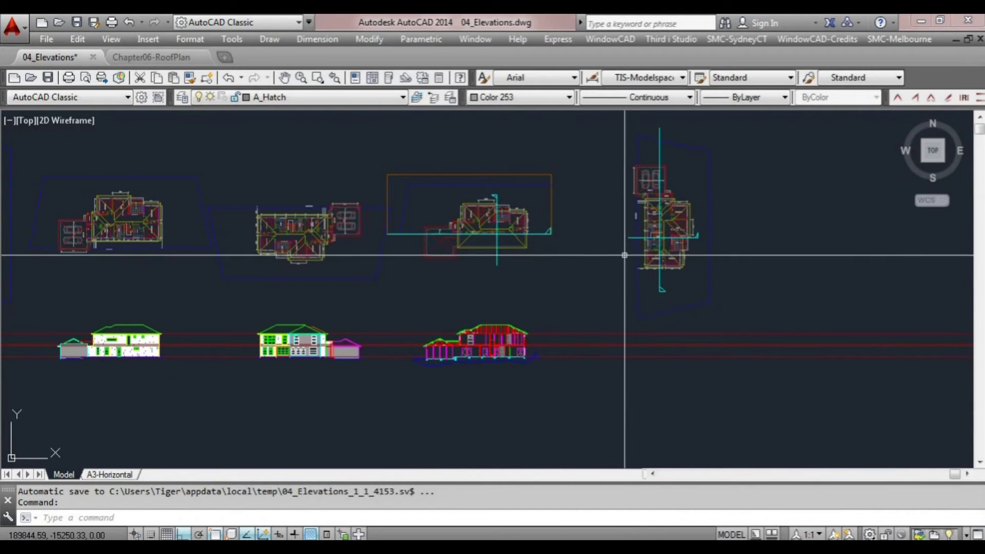
pyautogui.moveTo(344, 278); pyautogui.dragTo(568, 293, button='middle')
pyautogui.moveTo(370, 273); pyautogui.dragTo(505, 285, button='middle')
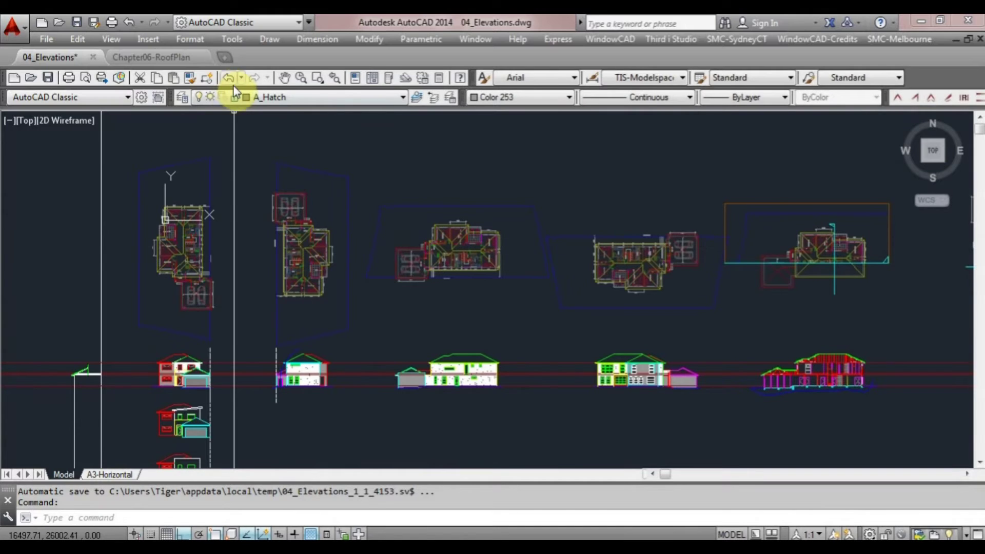
# Step: Create a new drawing from acadiso.dwt and turn the grid off
pyautogui.click(223, 57)
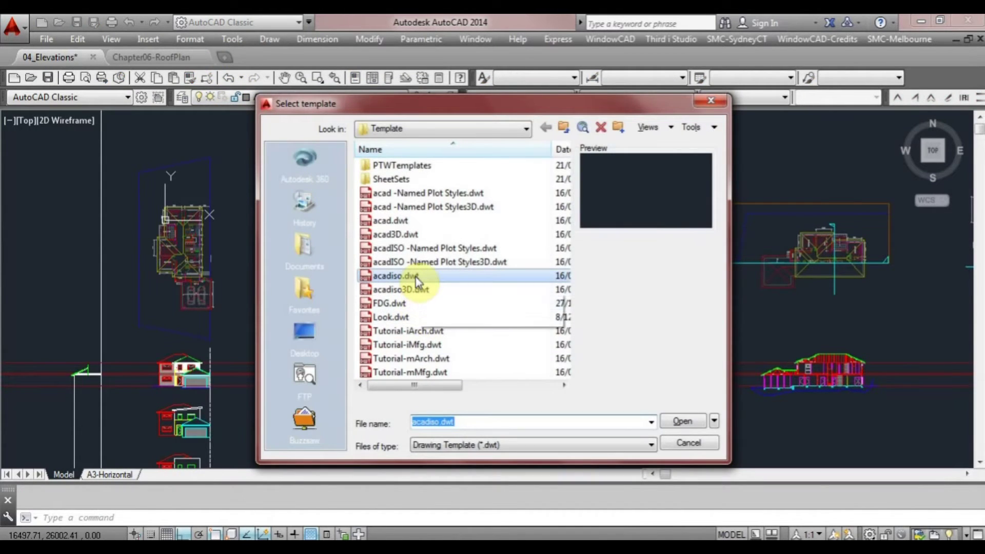
pyautogui.doubleClick(415, 277)
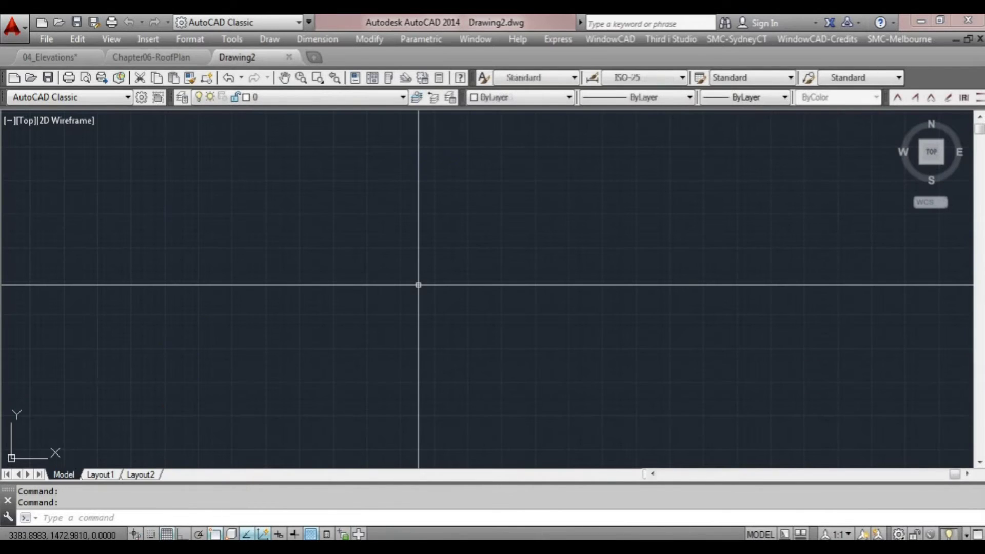
pyautogui.press('F7')
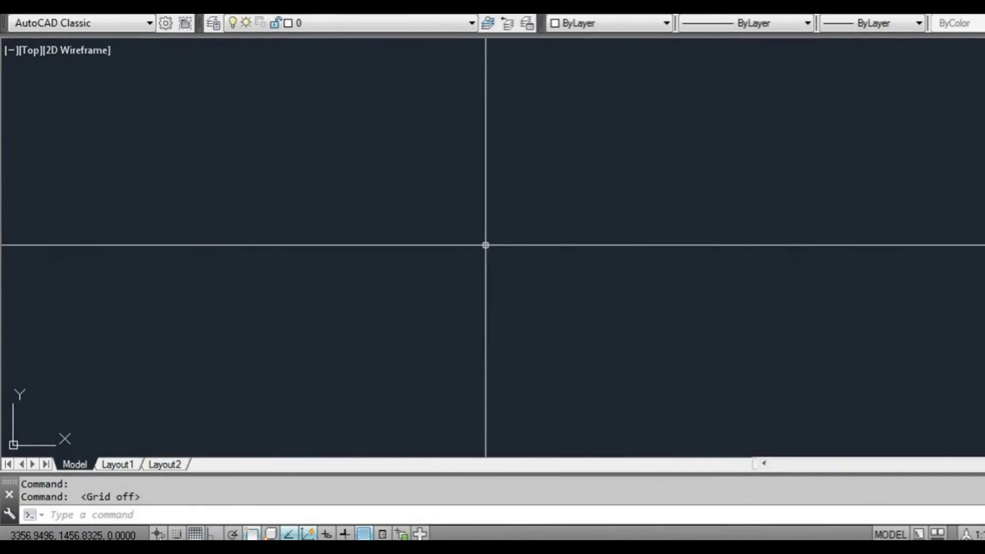
# Step: Start a polyline at 0,0 with Ortho on, drawing 3000, 3500 and 2500 segments
pyautogui.write('pl')
pyautogui.press('Return')
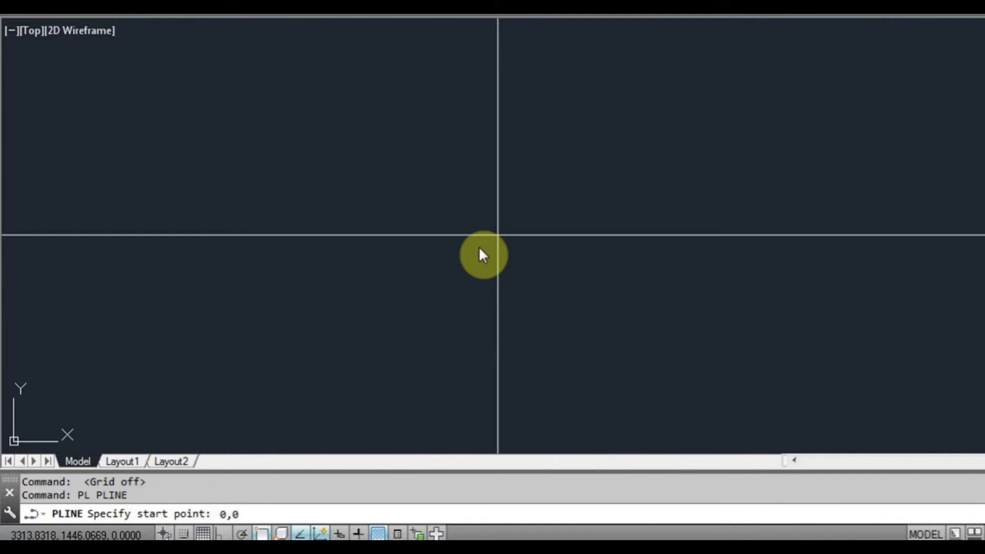
pyautogui.write('0,0')
pyautogui.press('Return')
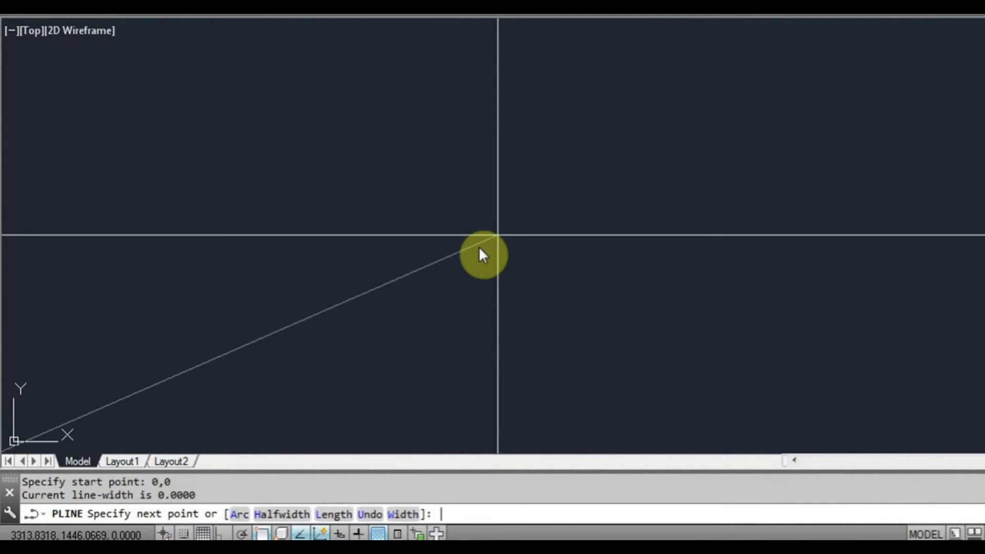
pyautogui.scroll(-3, 451, 279)
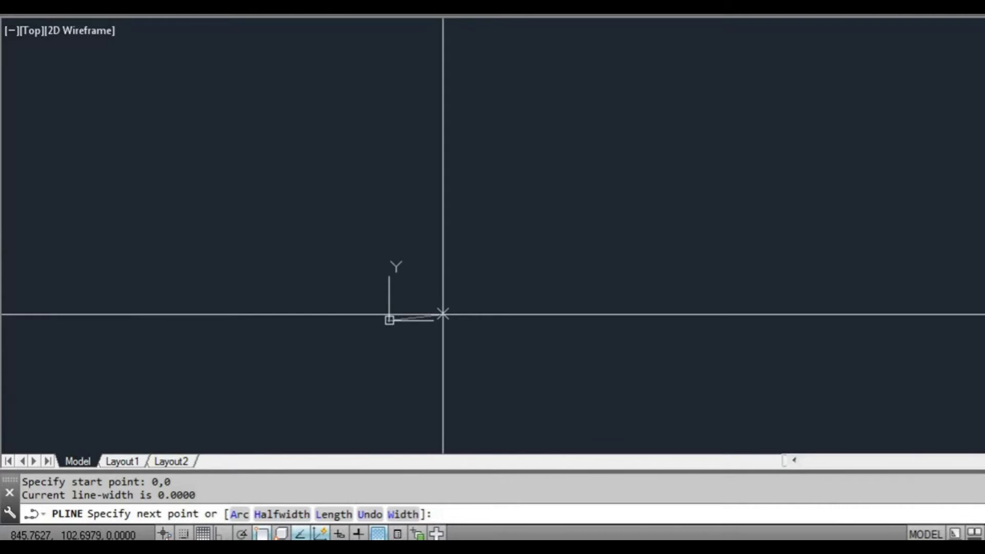
pyautogui.press('F8')
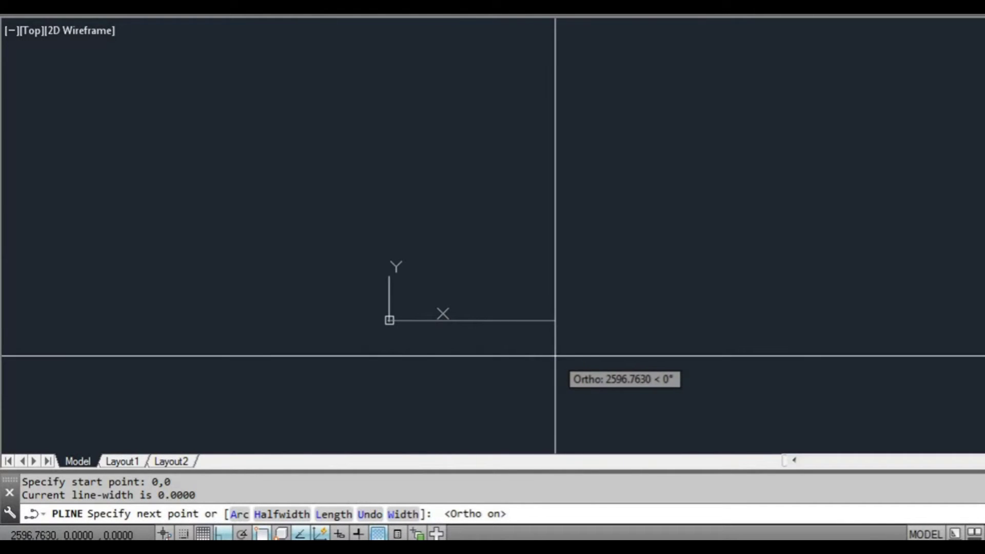
pyautogui.write('3000')
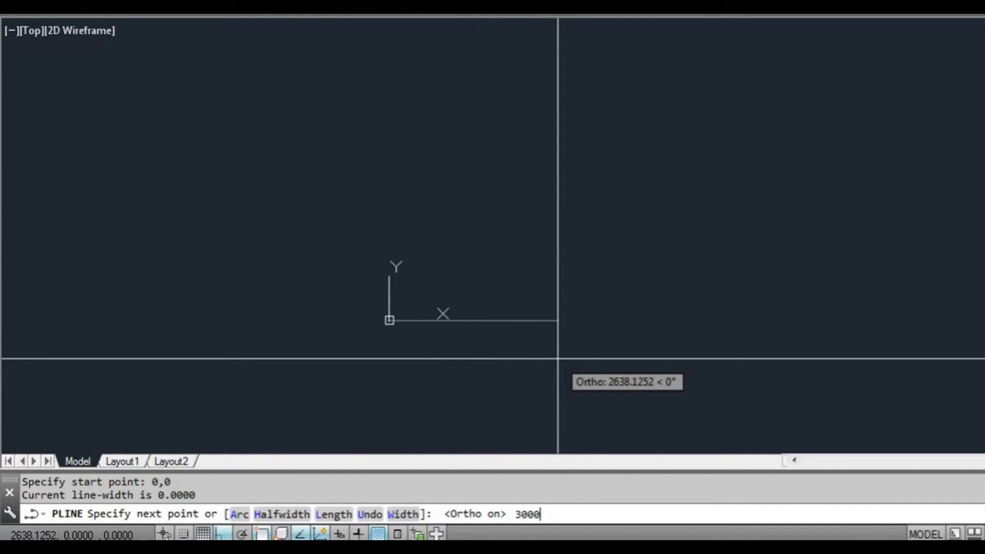
pyautogui.press('Return')
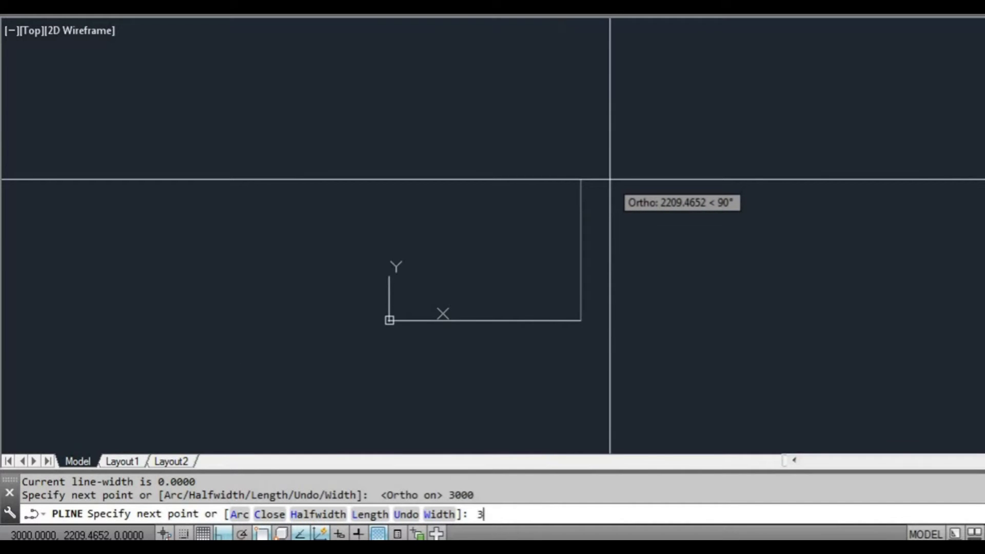
pyautogui.press('Return')
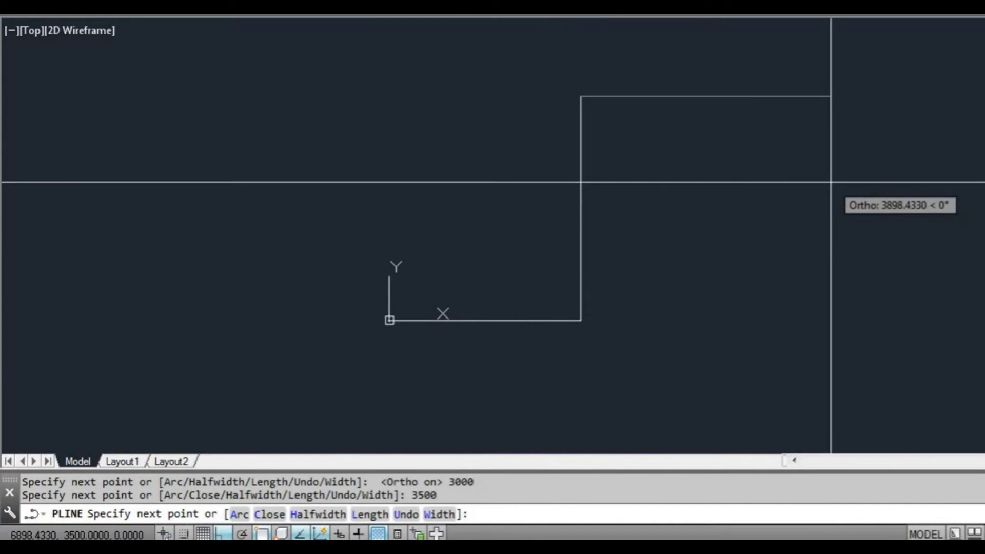
pyautogui.write('2500')
pyautogui.press('Return')
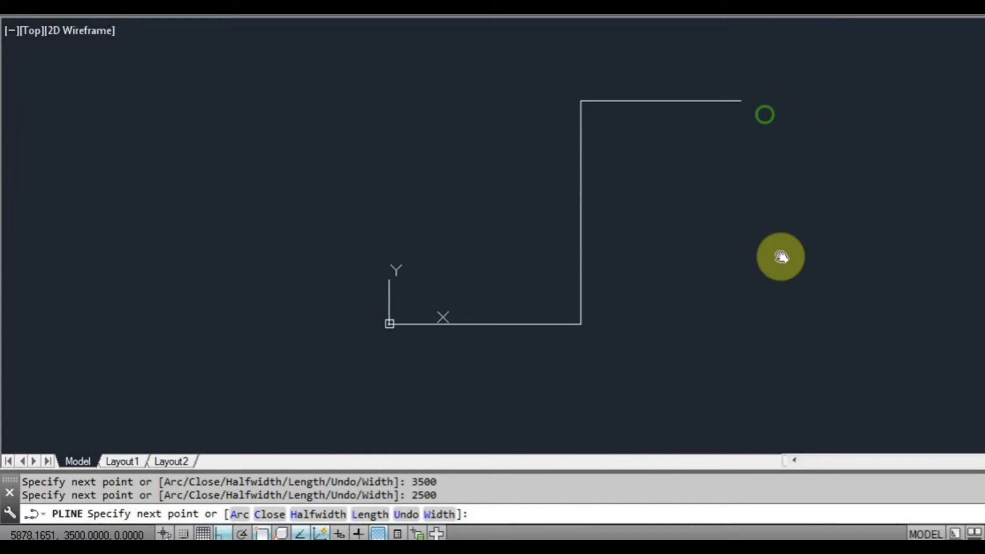
# Step: Add the 4000 segment, close the outline to the origin and zoom to fit it
pyautogui.moveTo(780, 258); pyautogui.dragTo(405, 378, button='middle')
pyautogui.write('4')
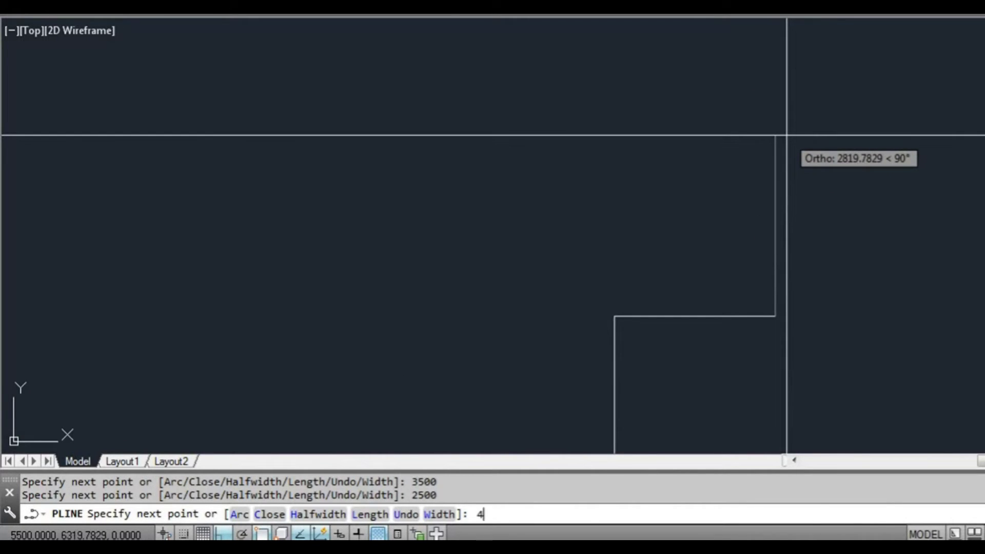
pyautogui.write('0000')
pyautogui.press('Return')
pyautogui.scroll(-2, 568, 165)
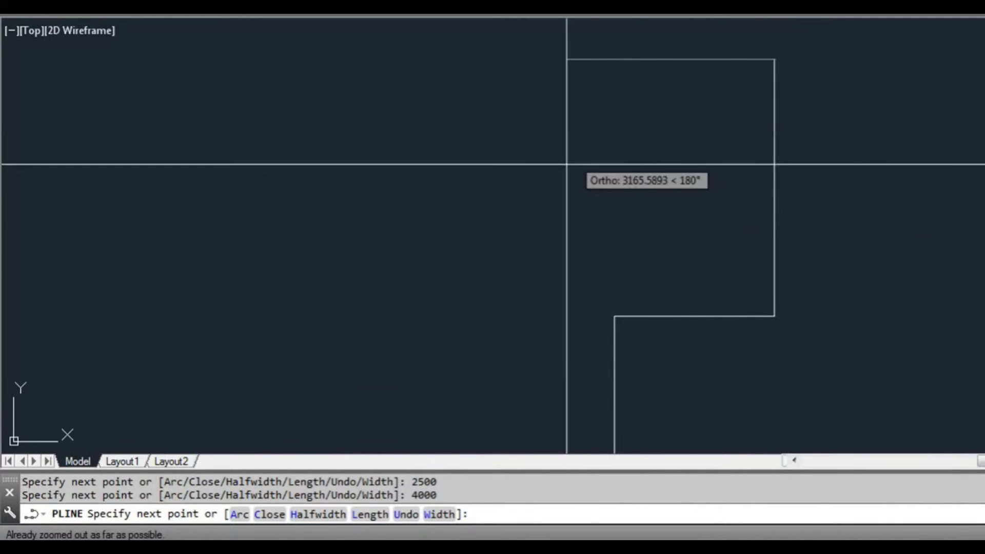
pyautogui.moveTo(543, 183); pyautogui.dragTo(567, 141, button='middle')
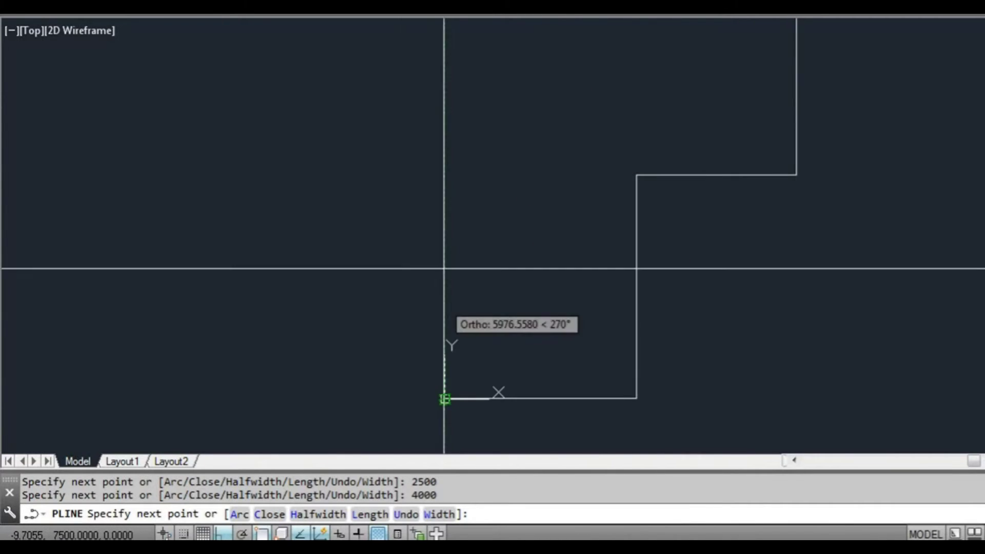
pyautogui.press('Return')
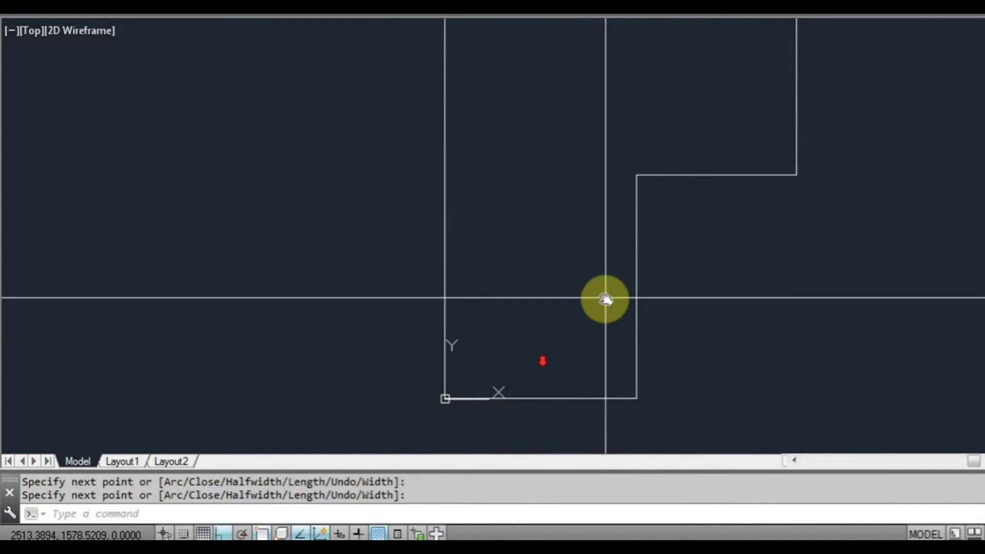
pyautogui.middleClick(605, 297)
pyautogui.middleClick(605, 297)
pyautogui.scroll(-2, 595, 302)
# Step: Change the L-shaped outline's colour to Red
pyautogui.scroll(2, 591, 306)
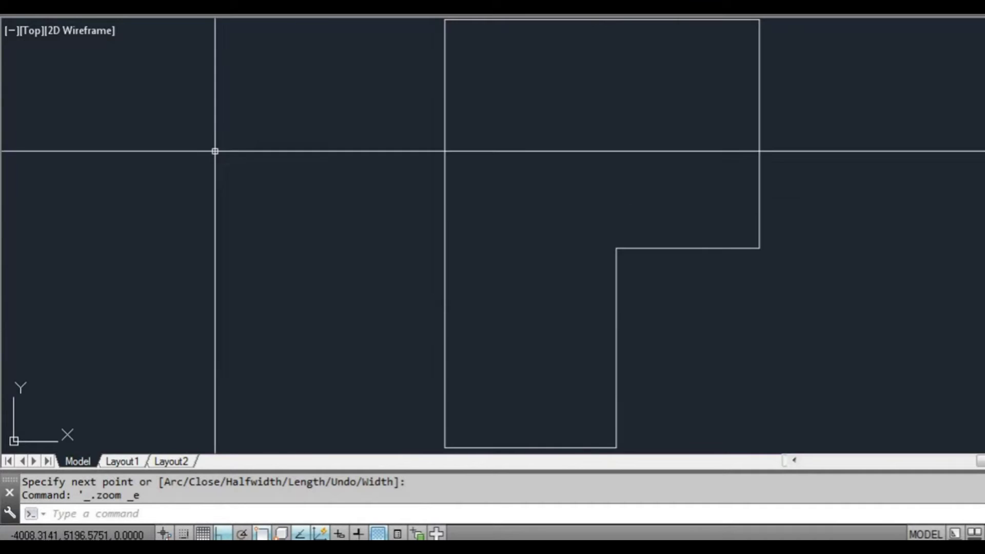
pyautogui.click(477, 179)
pyautogui.click(337, 178)
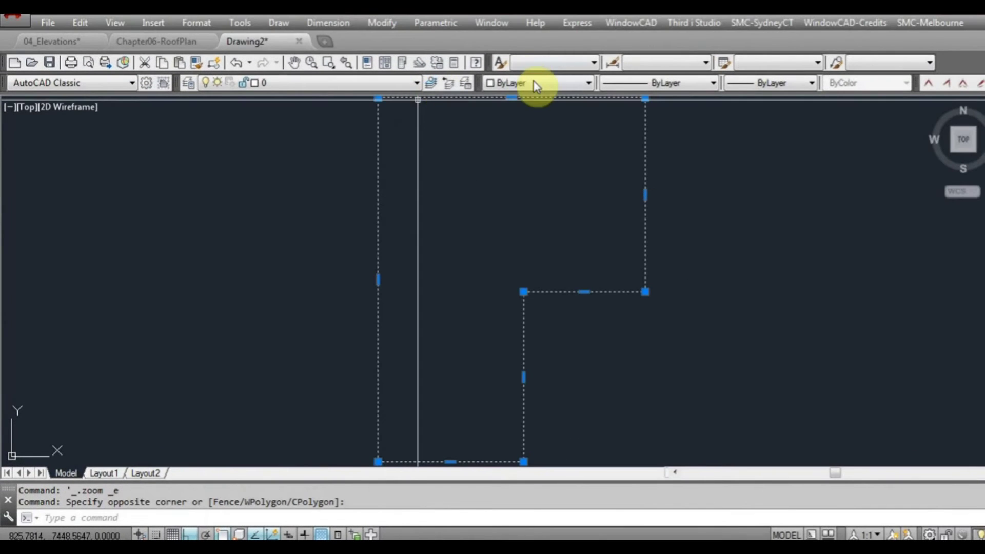
pyautogui.click(557, 63)
pyautogui.click(505, 122)
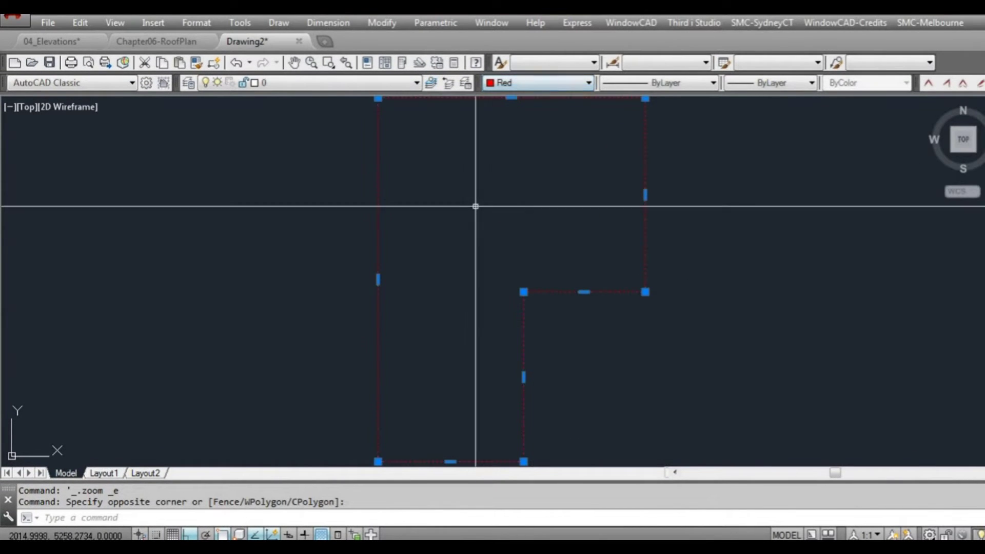
pyautogui.press('Escape')
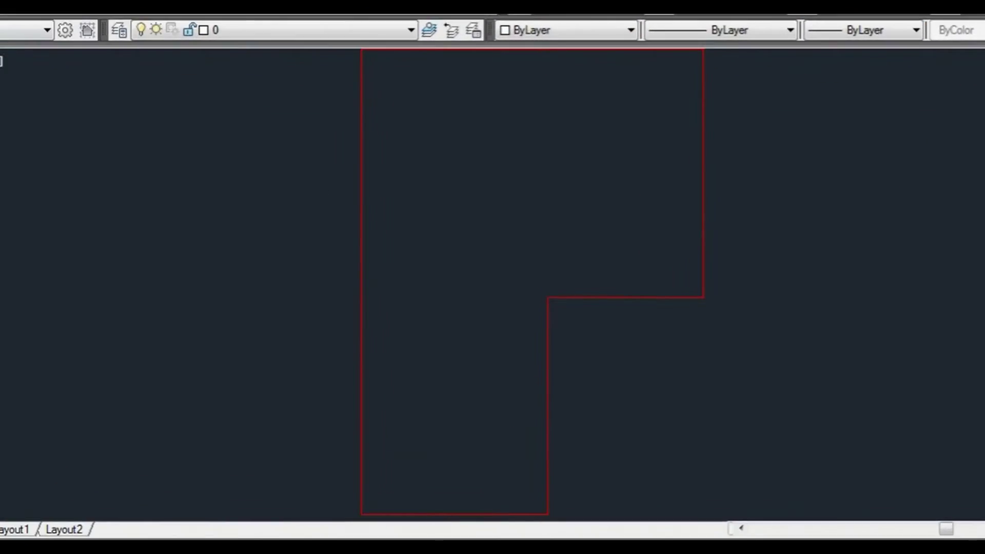
# Step: Save the drawing as Level01
pyautogui.hotkey('ctrl', 's')
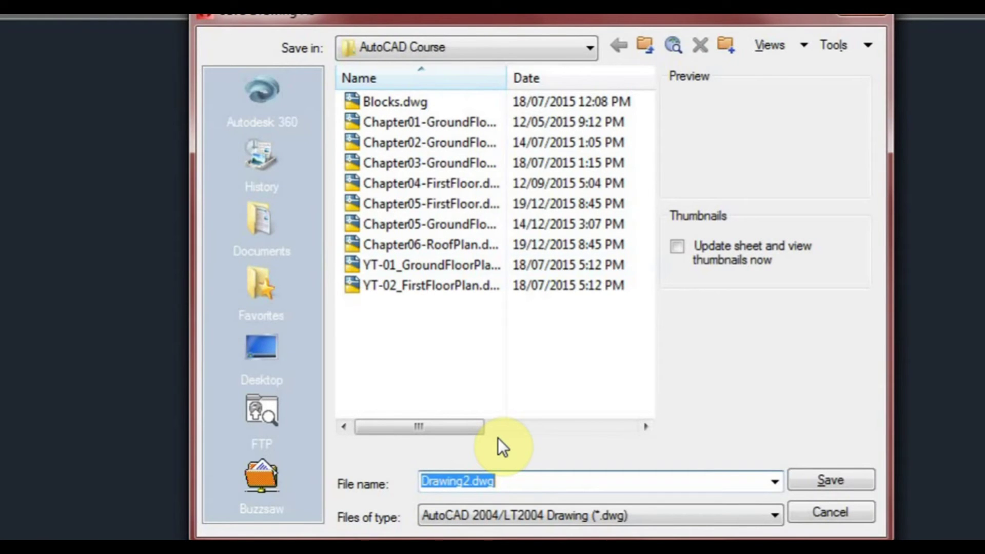
pyautogui.write('Level01')
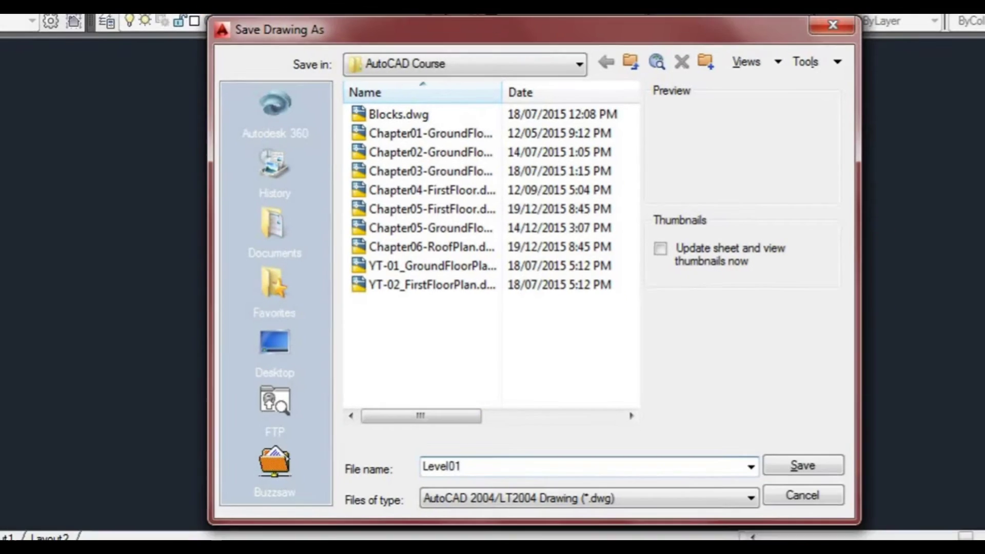
pyautogui.press('Return')
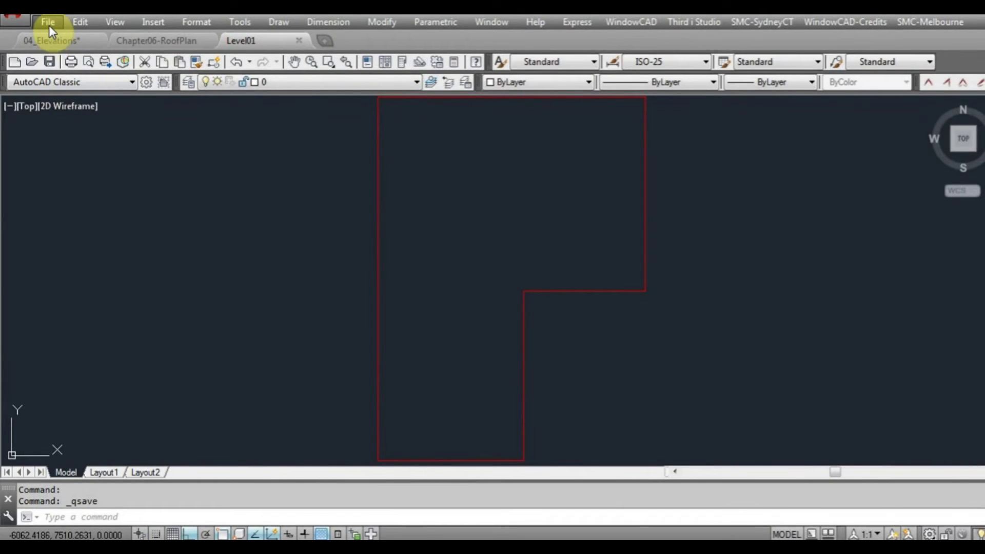
# Step: Begin saving a copy, entering 'Level' for the new level name
pyautogui.click(48, 23)
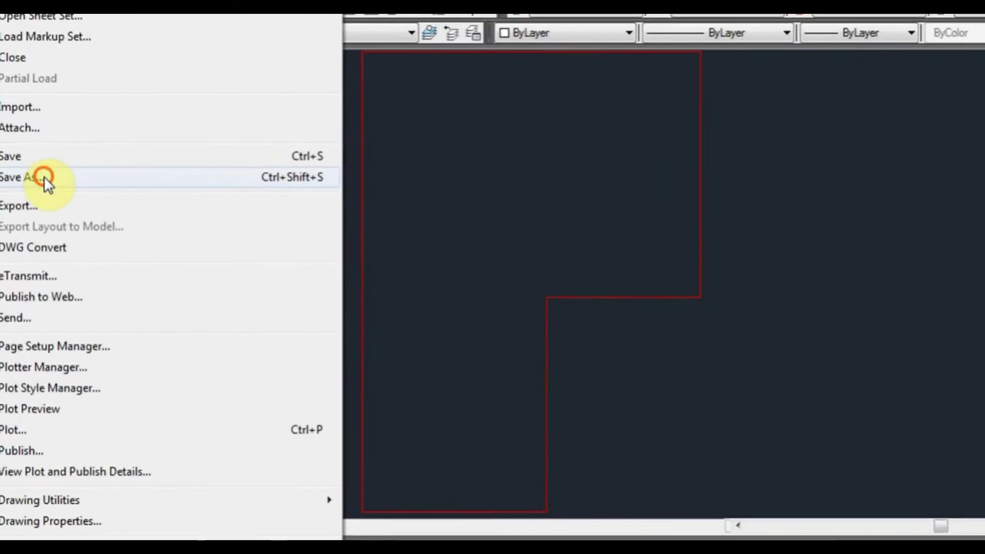
pyautogui.click(102, 193)
pyautogui.write('Level')
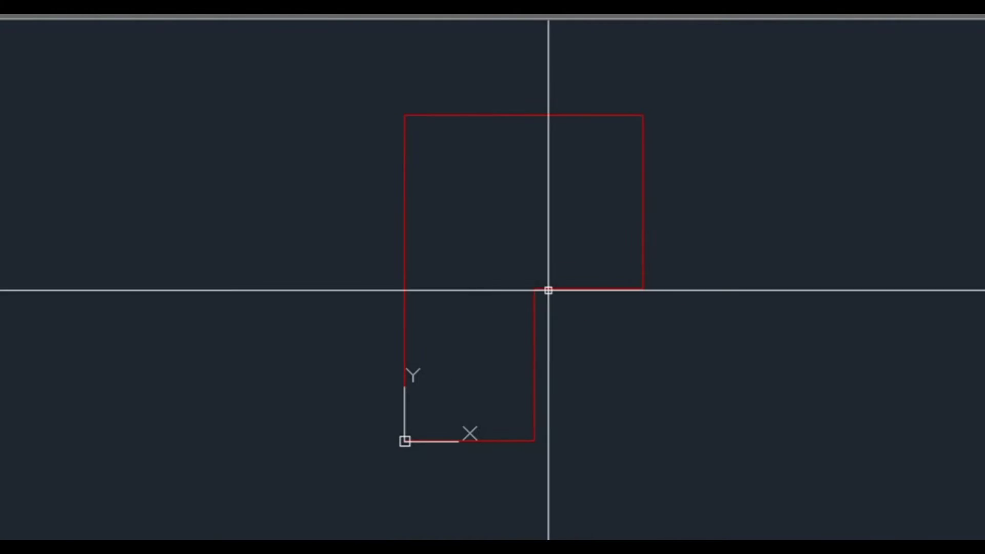
# Step: Select the outline and grip-stretch its left edge to the right
pyautogui.hotkey('ctrl', 'a')
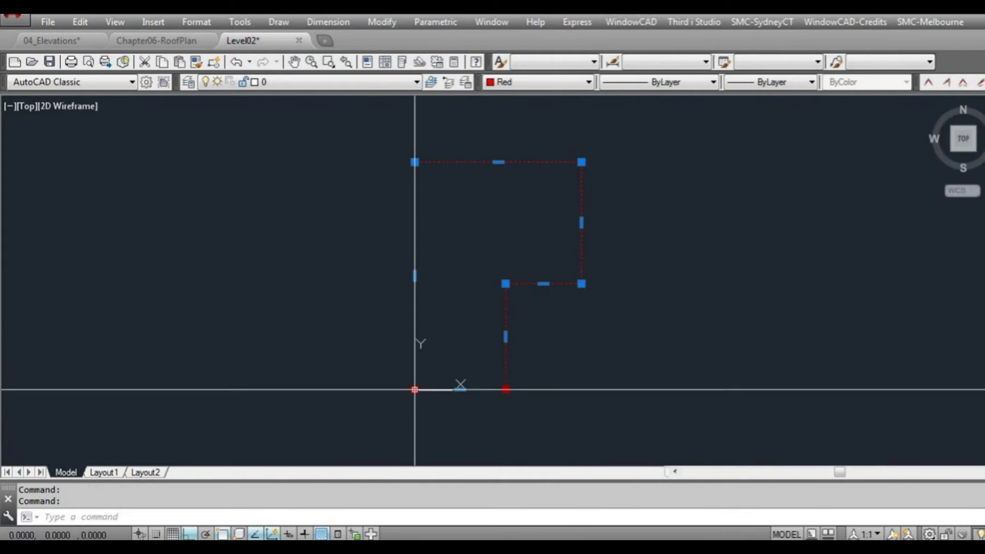
pyautogui.click(415, 389)
pyautogui.click(416, 331)
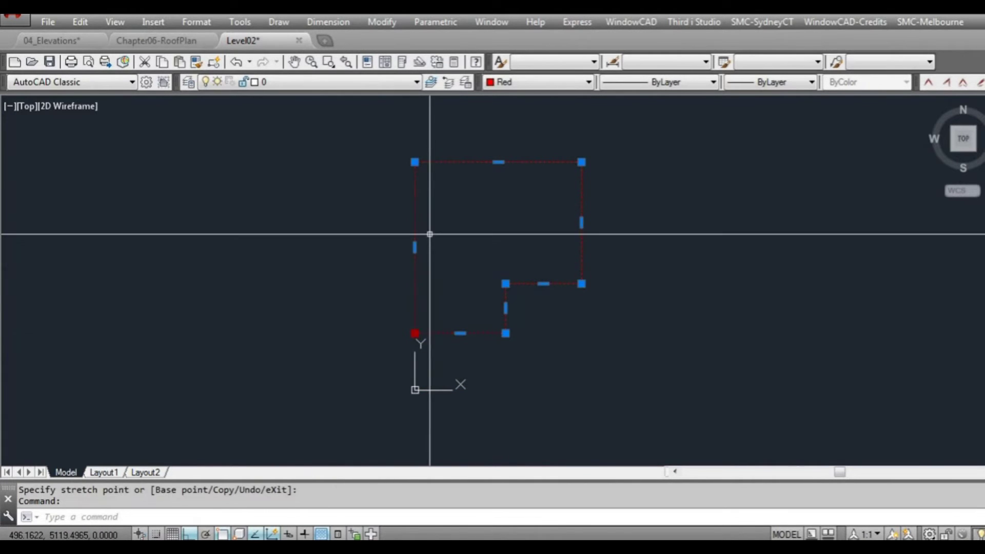
pyautogui.click(415, 162)
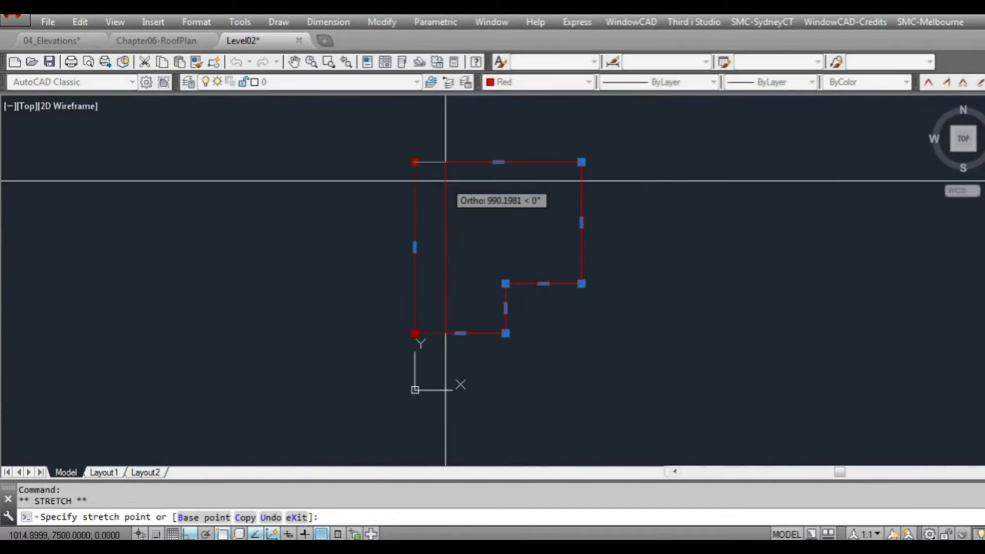
pyautogui.click(446, 162)
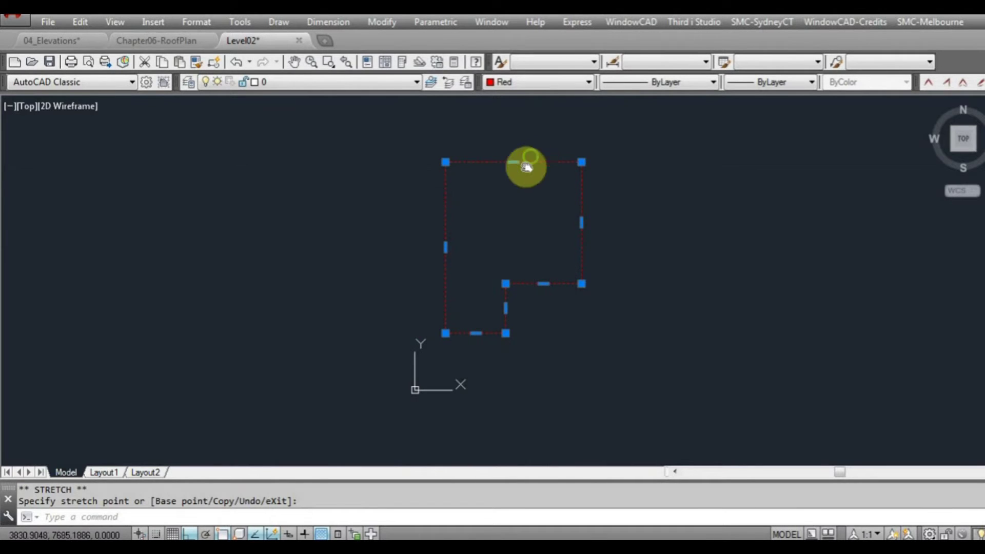
# Step: Lower the outline's top edge and pull its right edge to the left
pyautogui.scroll(2, 523, 167)
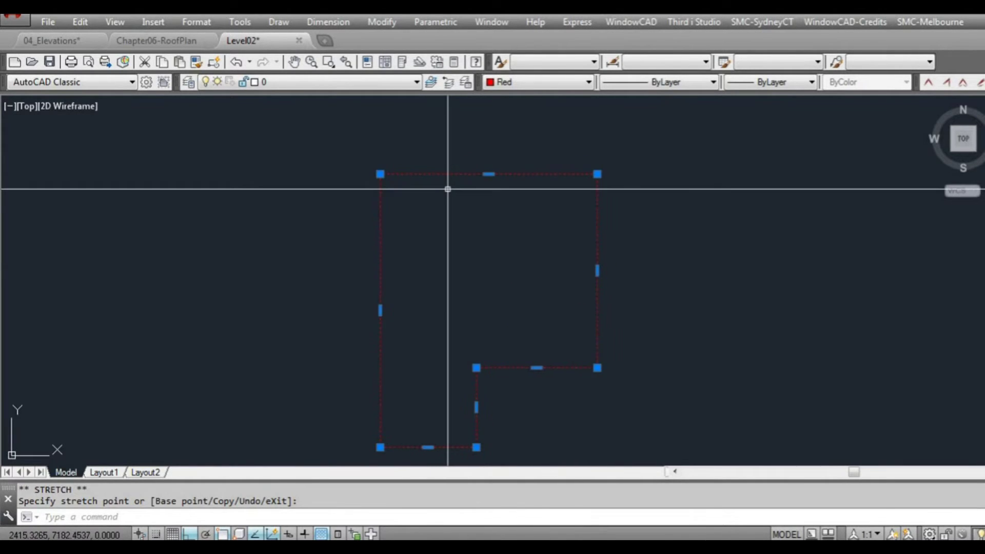
pyautogui.click(380, 174)
pyautogui.keyDown('shift'); pyautogui.click(597, 174); pyautogui.keyUp('shift')
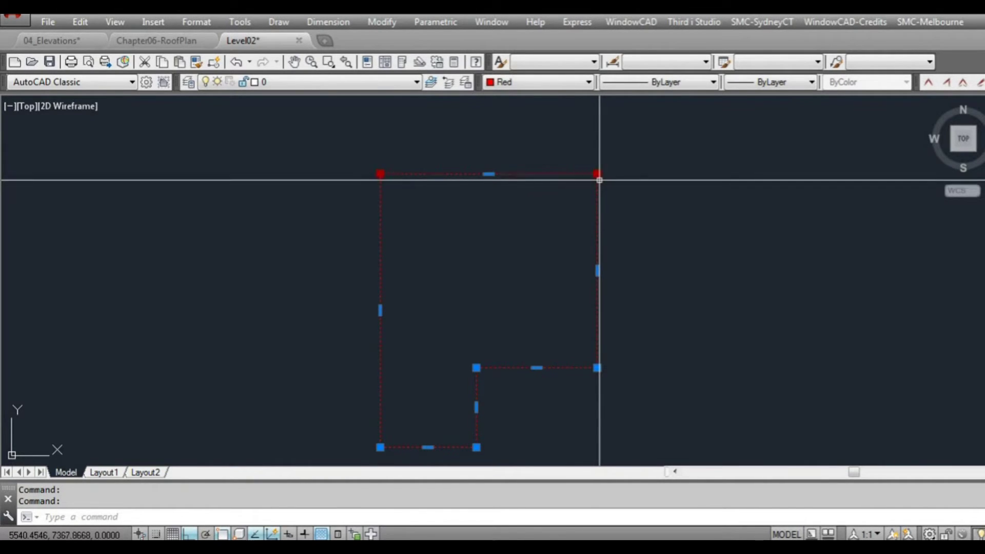
pyautogui.click(597, 174)
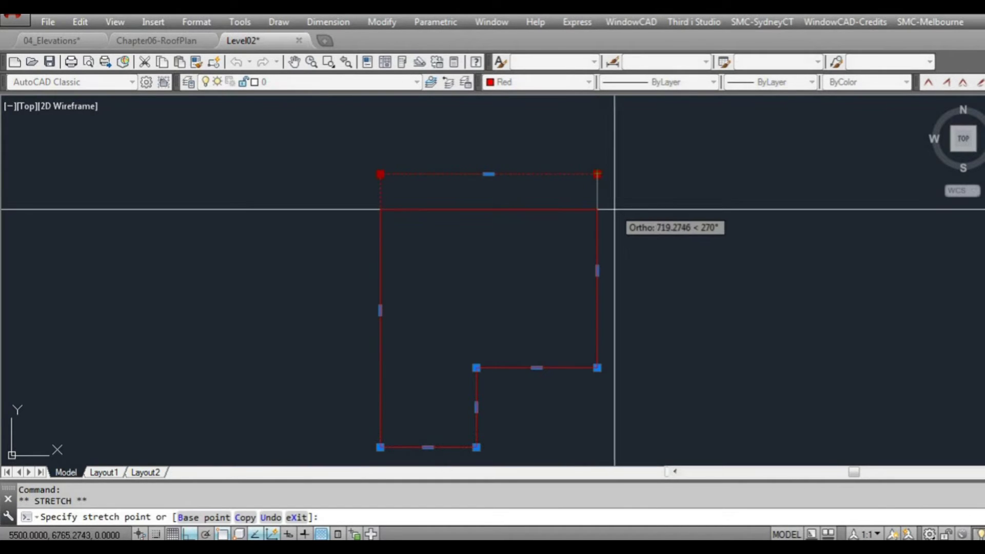
pyautogui.click(603, 369)
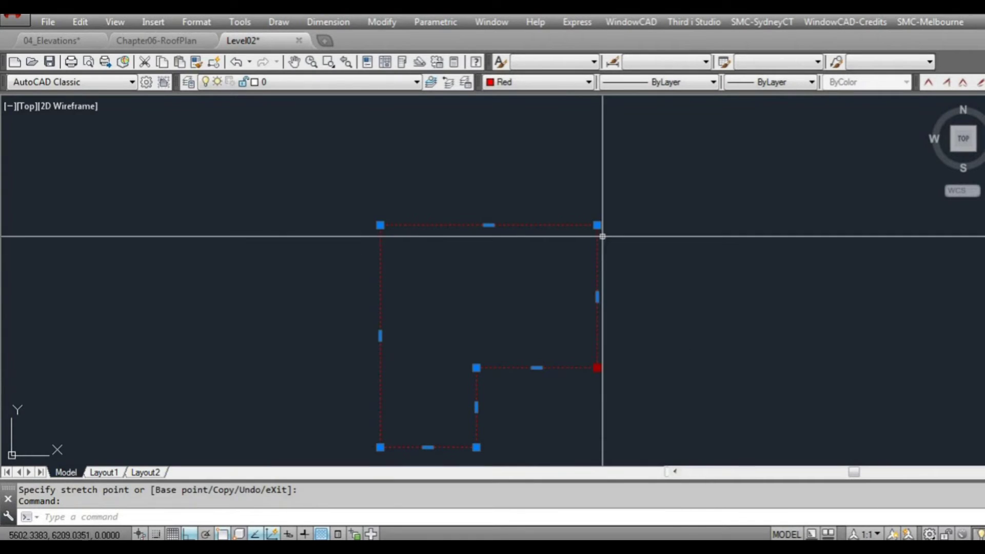
pyautogui.click(597, 368)
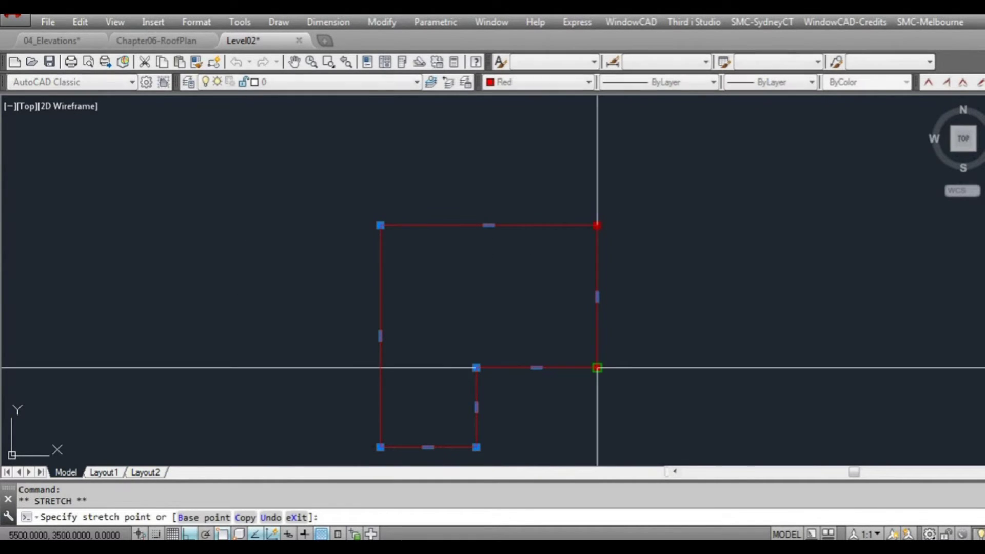
pyautogui.click(546, 348)
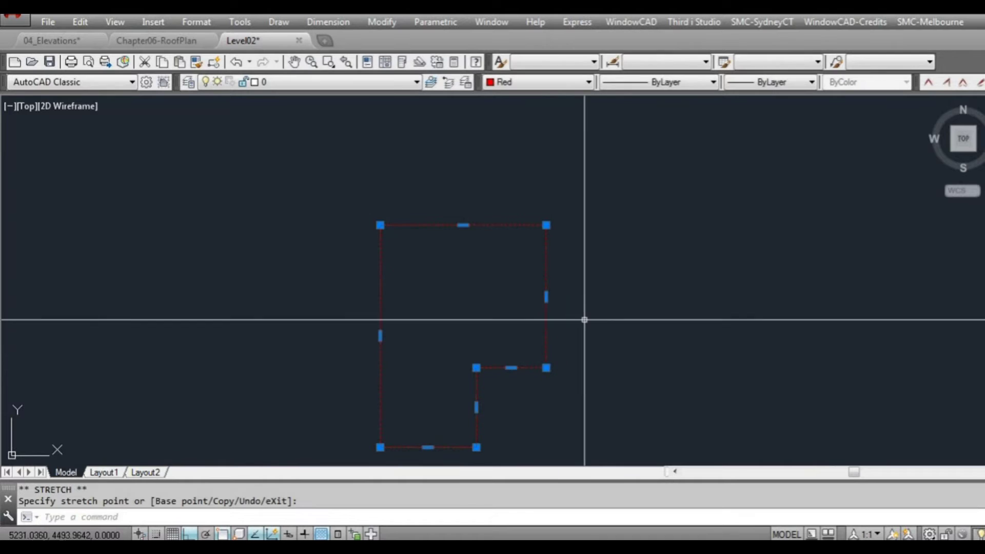
# Step: Make the Level02 outline green, save the drawing and close its tab
pyautogui.click(537, 82)
pyautogui.click(539, 127)
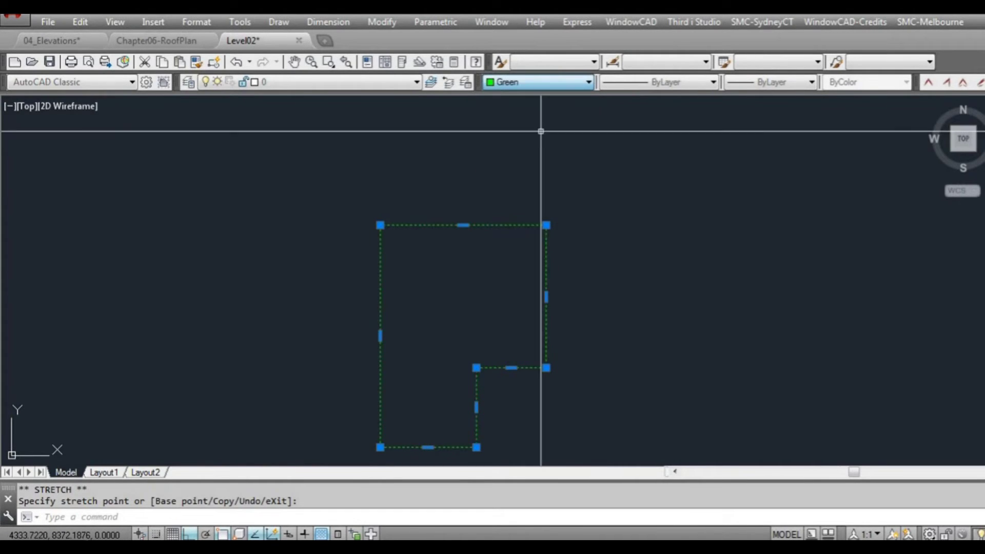
pyautogui.press('Escape')
pyautogui.click(49, 62)
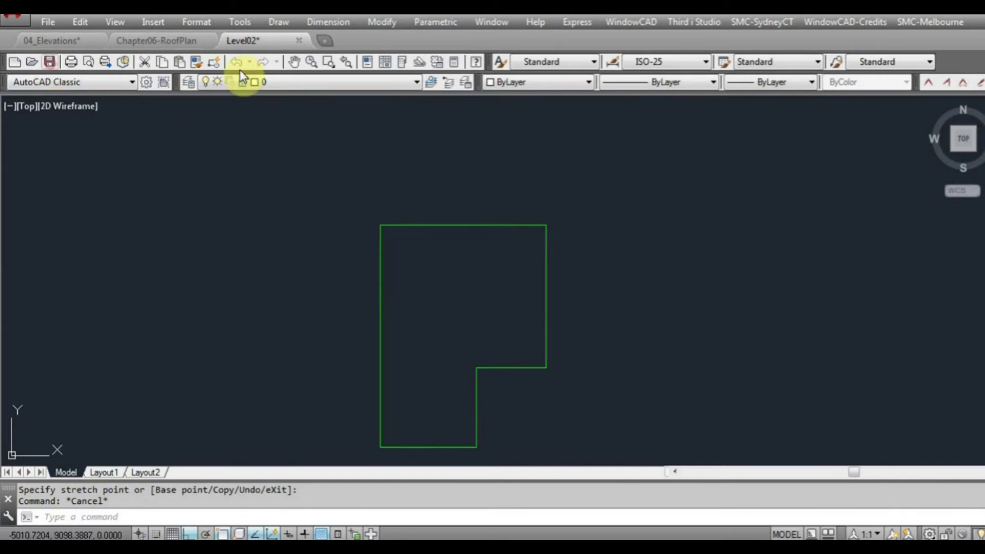
pyautogui.click(299, 41)
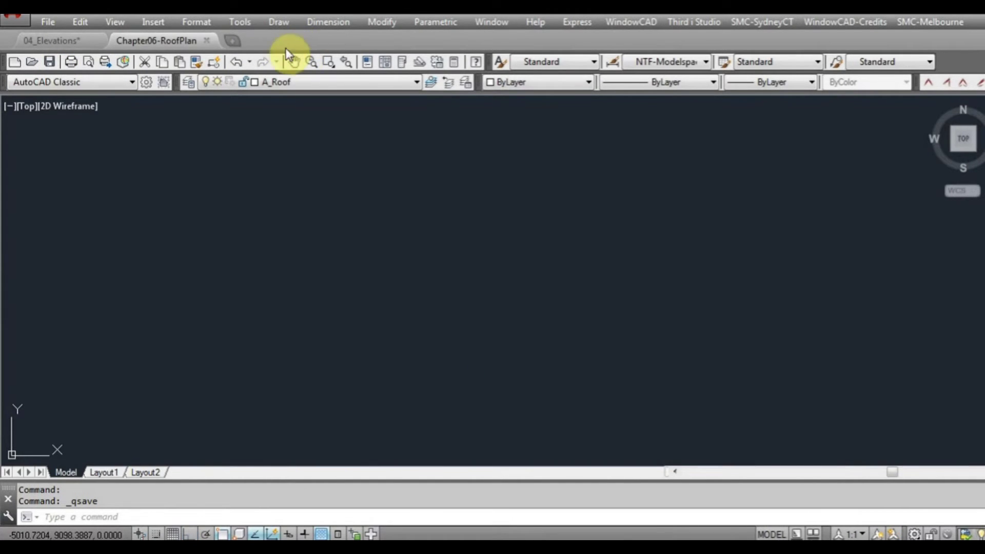
# Step: Create a new acadiso.dwt drawing, open External References with XR, and expand the Attach list
pyautogui.click(232, 40)
pyautogui.doubleClick(412, 266)
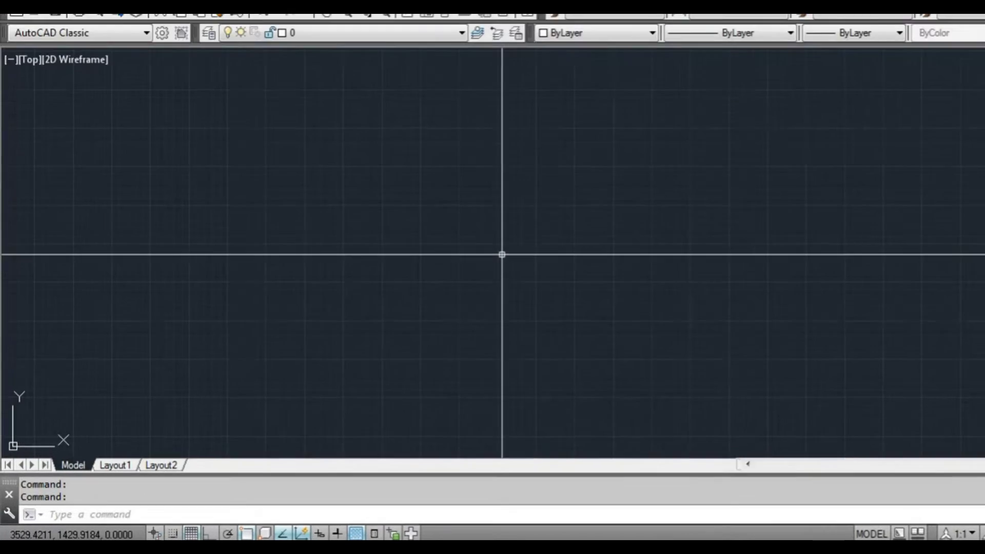
pyautogui.write('xr')
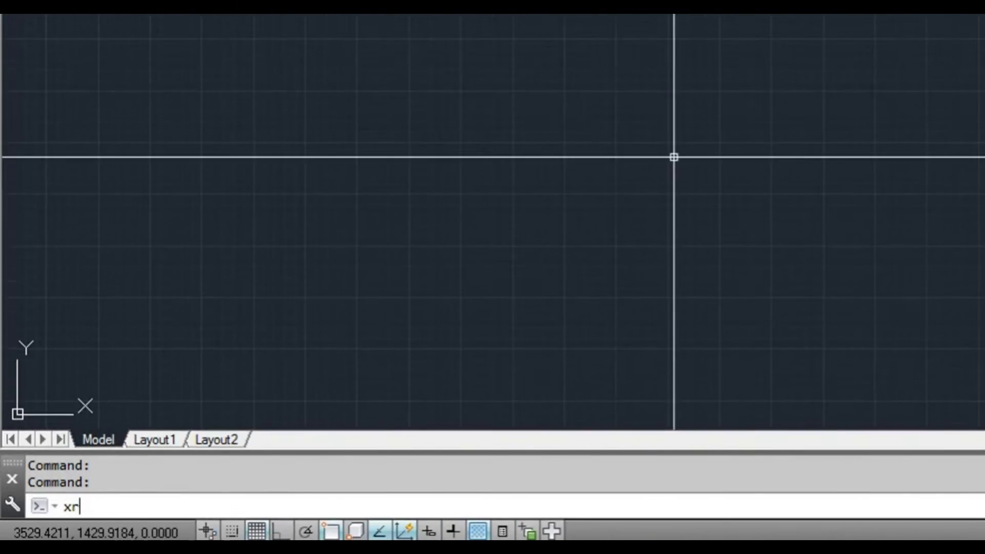
pyautogui.press('Return')
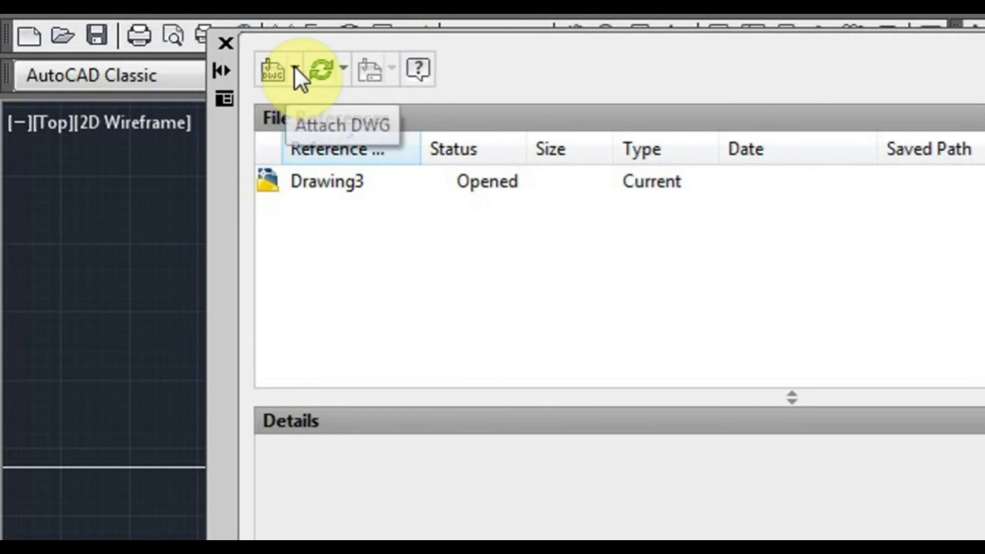
pyautogui.click(295, 66)
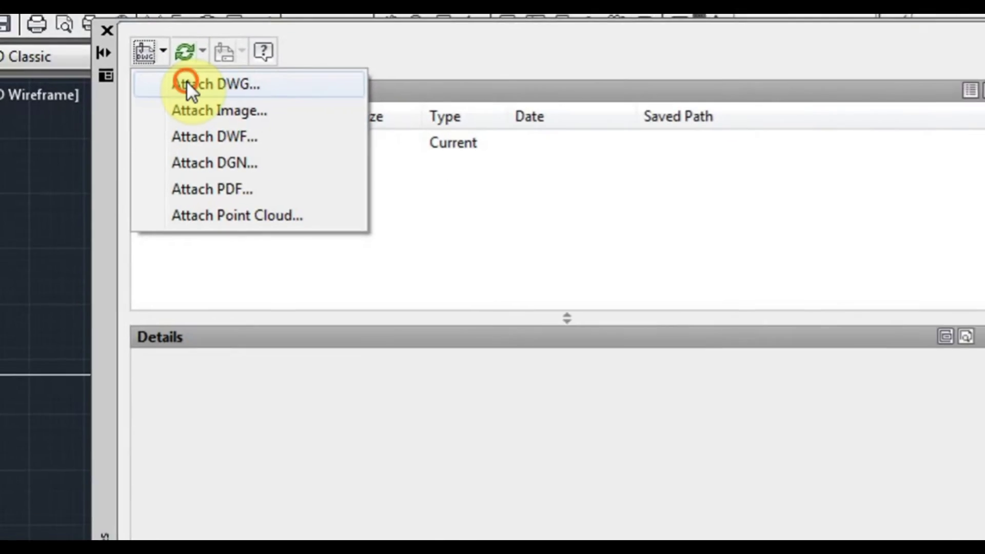
# Step: Attach Level01.dwg as an Overlay at 1.00 scale from the origin and zoom to its outline
pyautogui.click(320, 108)
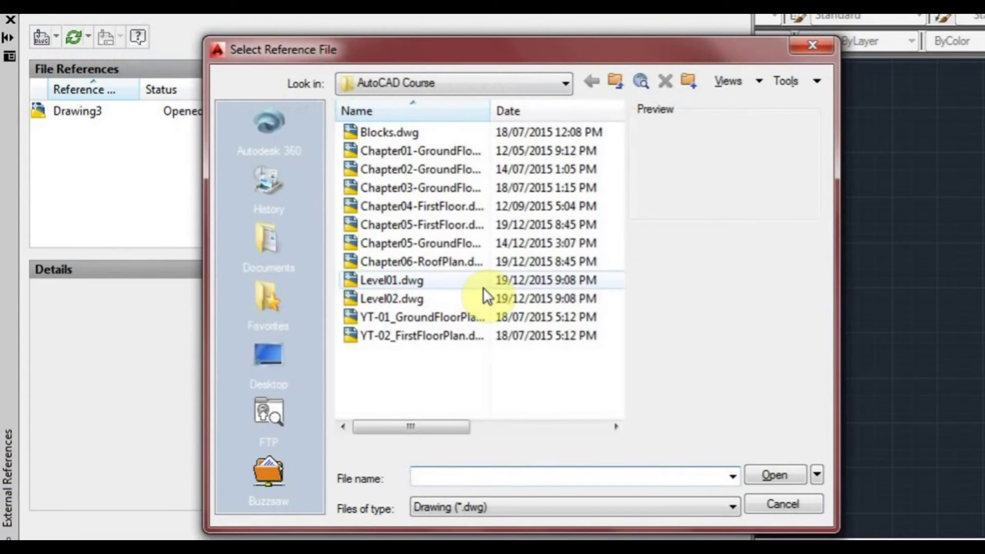
pyautogui.click(445, 279)
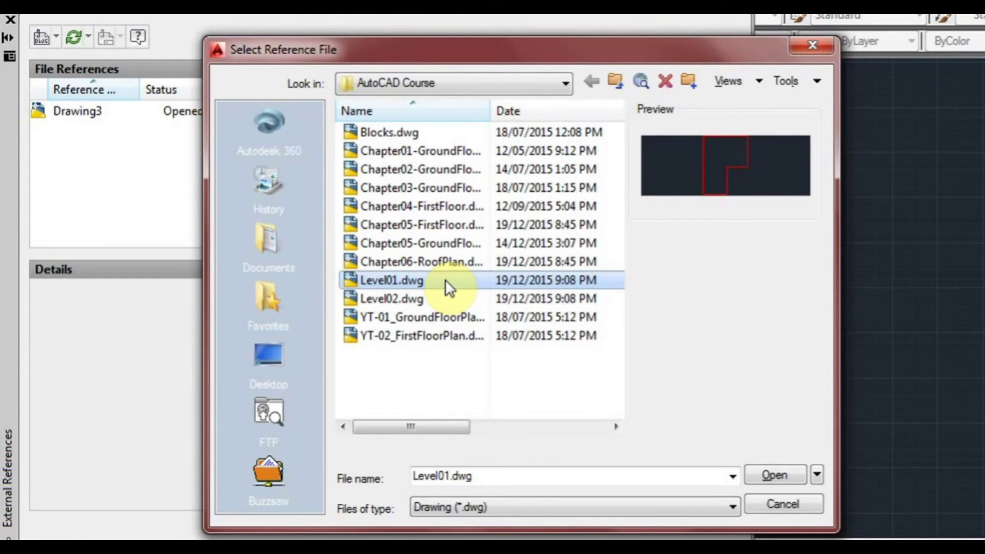
pyautogui.doubleClick(445, 279)
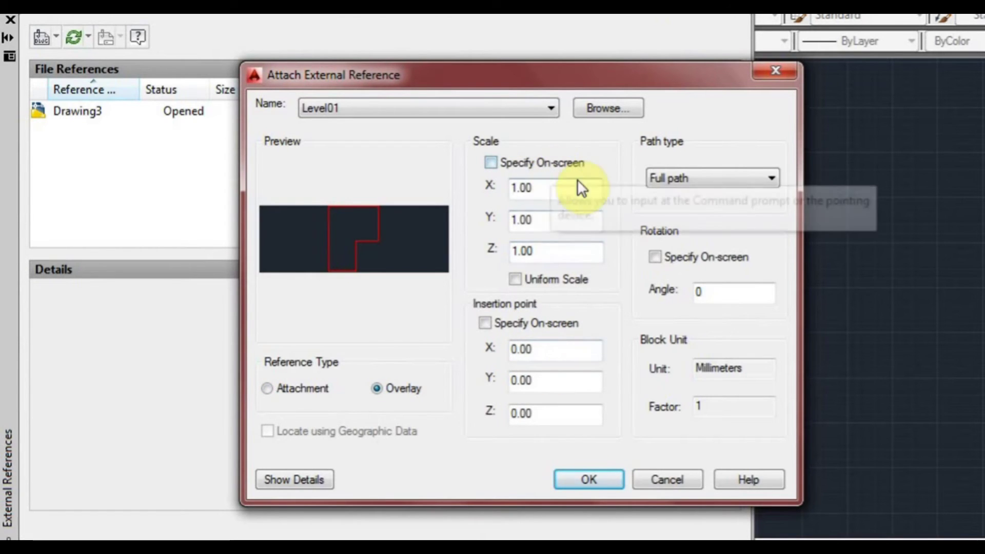
pyautogui.click(595, 481)
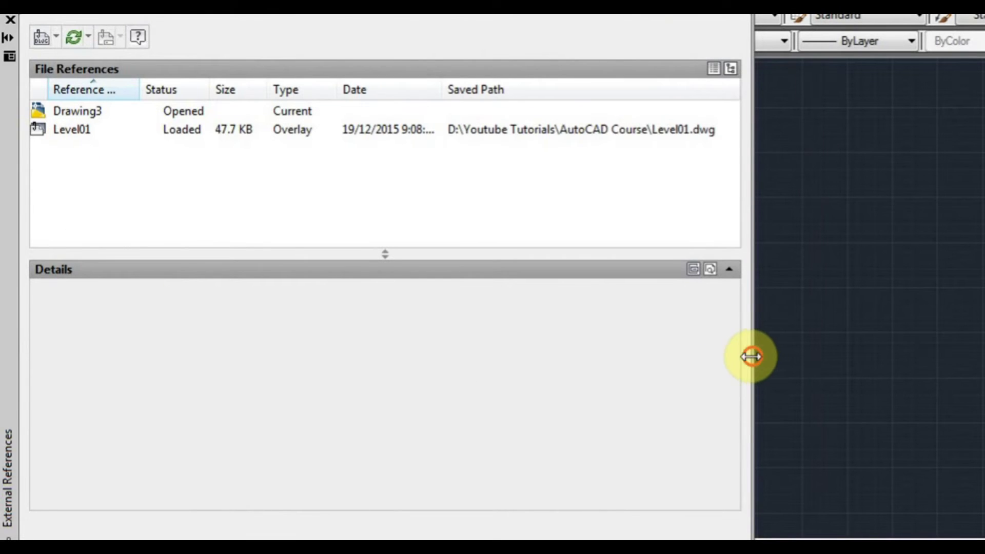
pyautogui.moveTo(751, 357); pyautogui.dragTo(321, 338)
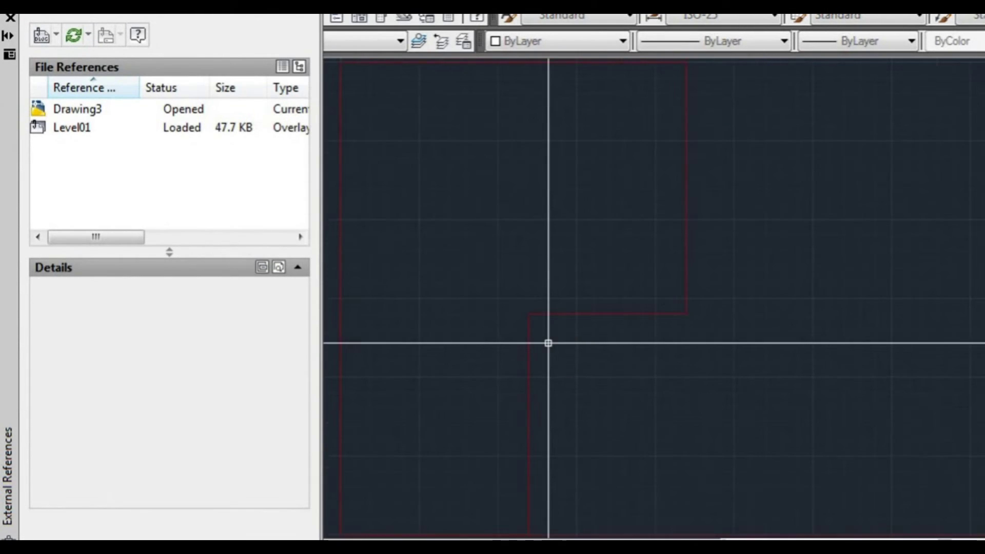
pyautogui.scroll(-3, 548, 343)
pyautogui.moveTo(563, 336); pyautogui.dragTo(593, 347, button='middle')
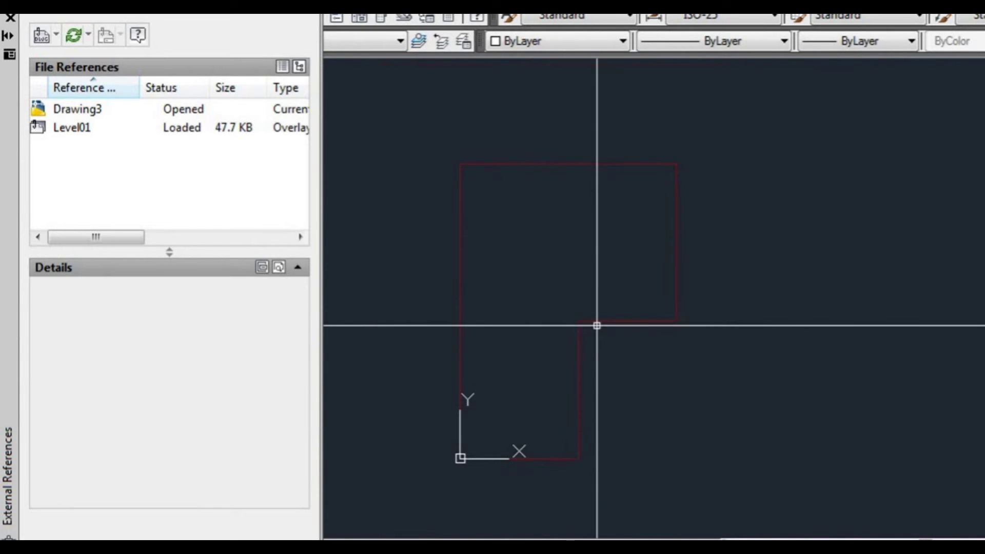
# Step: Attach Level02.dwg as an Overlay at 0,0,0, then close the External References palette
pyautogui.click(55, 35)
pyautogui.click(72, 60)
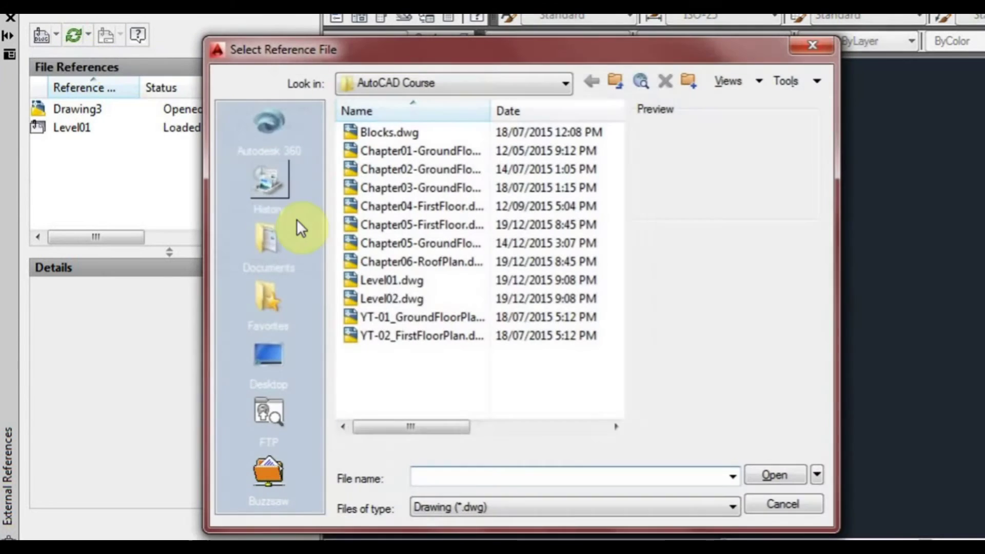
pyautogui.doubleClick(393, 298)
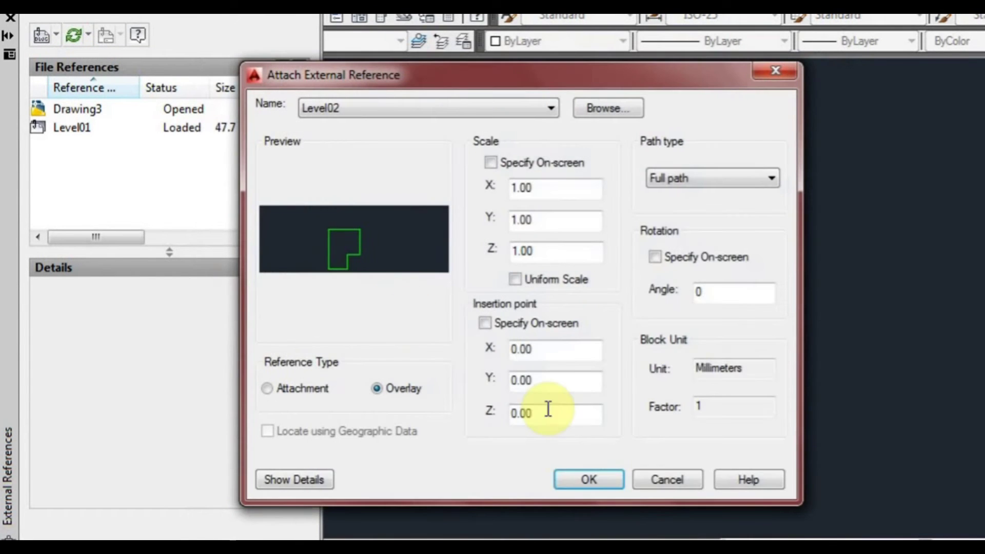
pyautogui.click(591, 480)
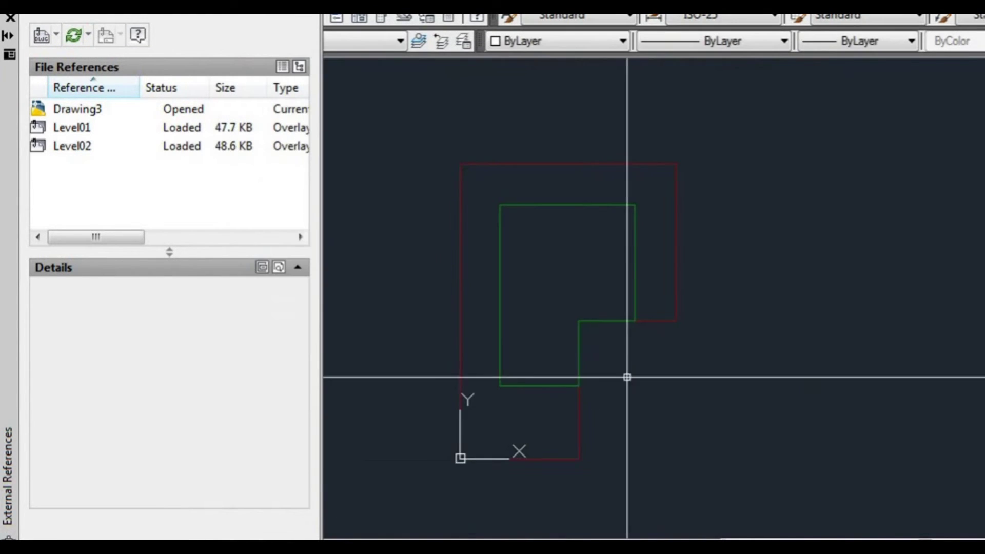
pyautogui.click(10, 20)
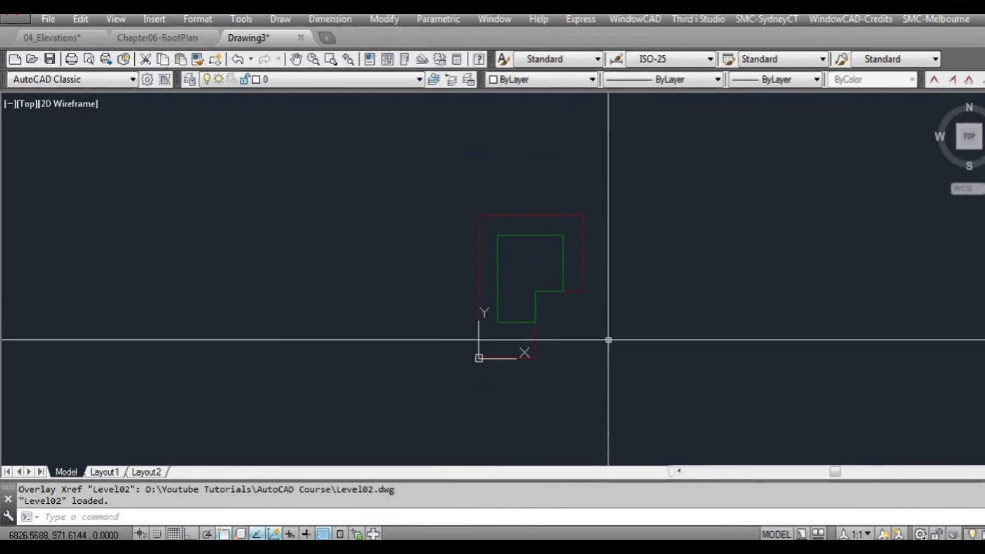
pyautogui.moveTo(634, 370); pyautogui.dragTo(577, 270, button='middle')
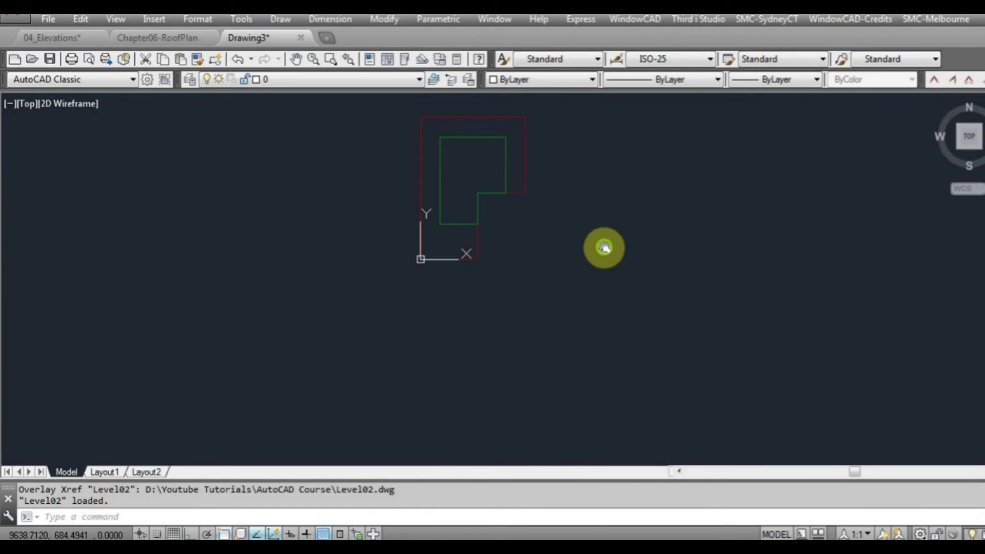
pyautogui.moveTo(605, 246); pyautogui.dragTo(593, 265, button='middle')
pyautogui.moveTo(523, 287); pyautogui.dragTo(519, 291, button='middle')
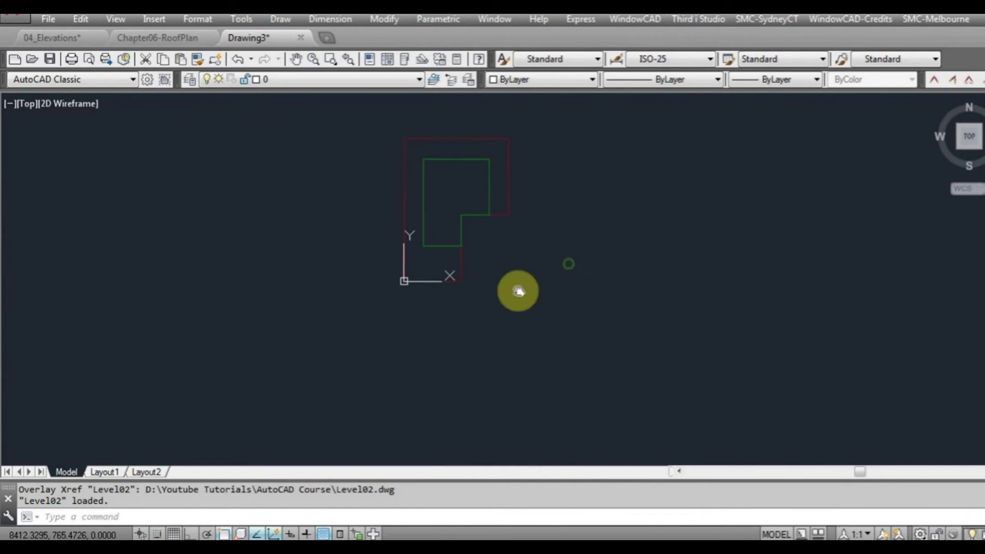
pyautogui.click(548, 285)
pyautogui.click(389, 206)
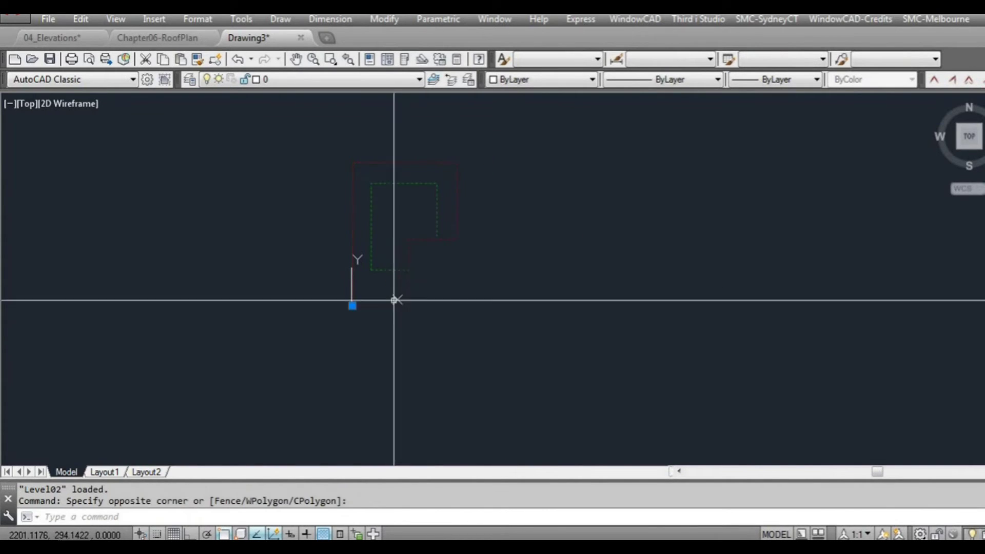
pyautogui.click(352, 306)
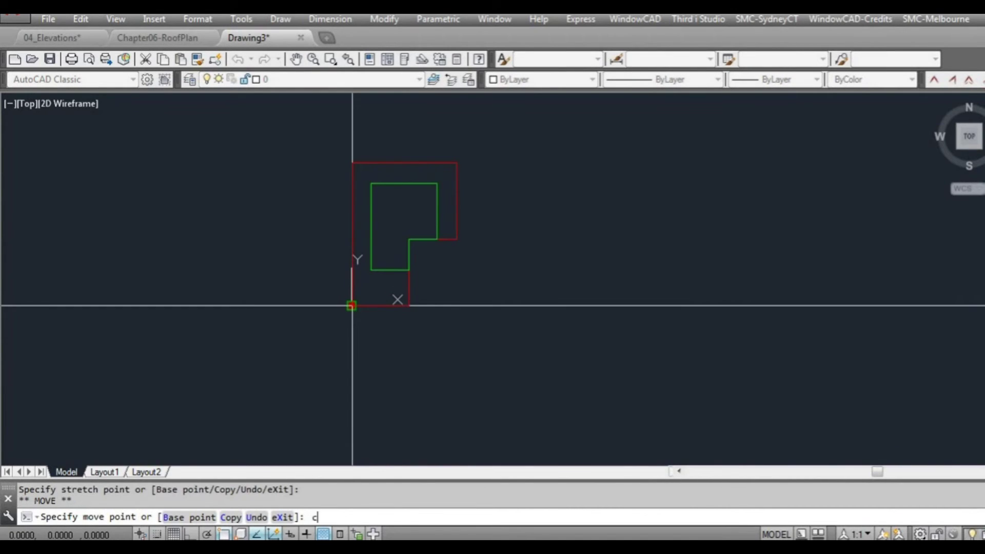
pyautogui.write('c')
pyautogui.press('Return')
pyautogui.press('F8')
pyautogui.click(565, 308)
pyautogui.press('Escape')
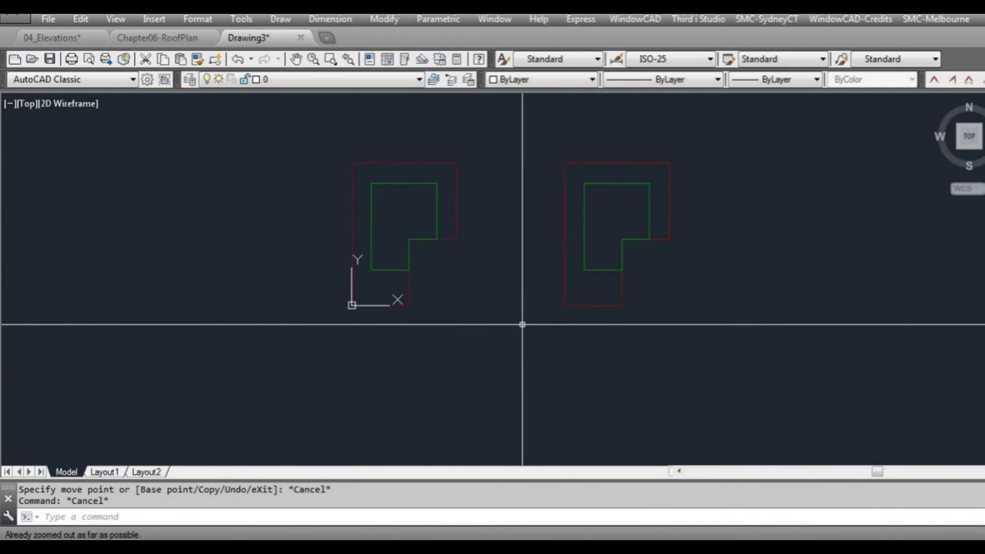
pyautogui.click(660, 325)
pyautogui.press('Delete')
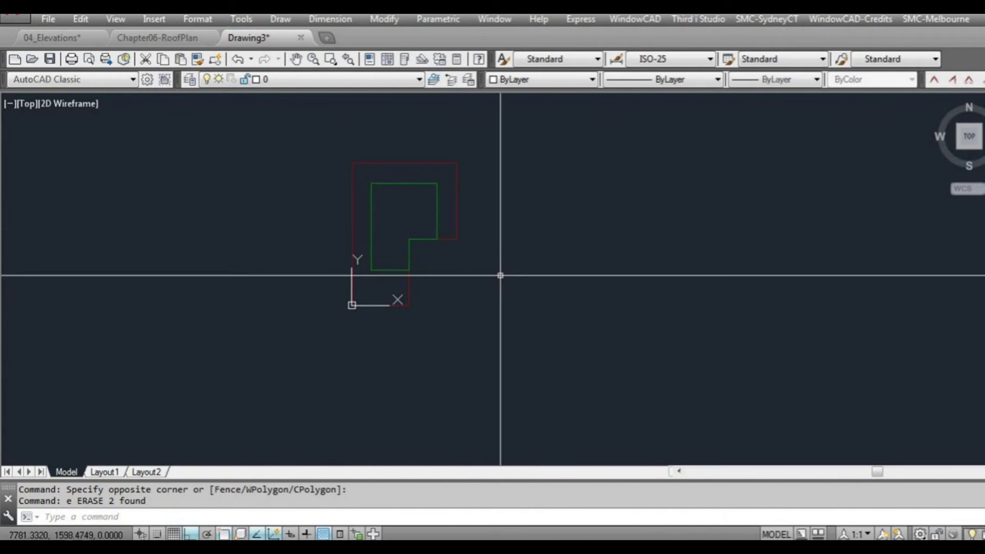
# Step: Copy both xrefs from their corner point into three copies rightward, then zoom extents
pyautogui.write('c')
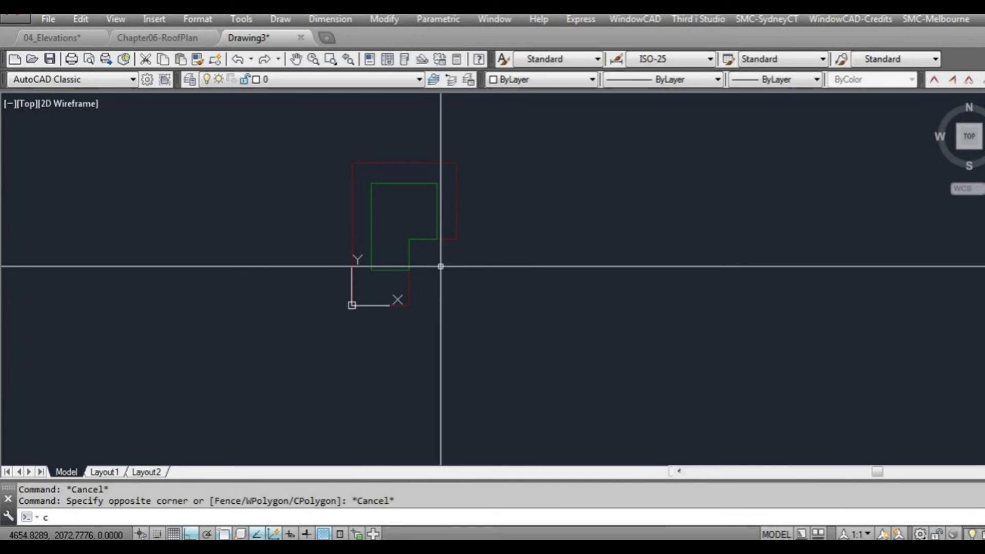
pyautogui.write('o')
pyautogui.press('Return')
pyautogui.click(456, 291)
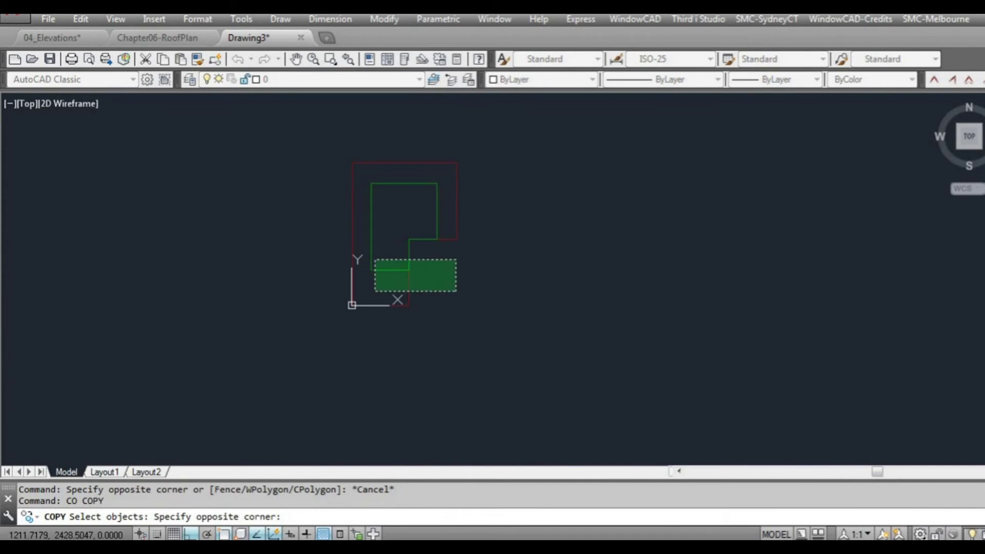
pyautogui.press('Return')
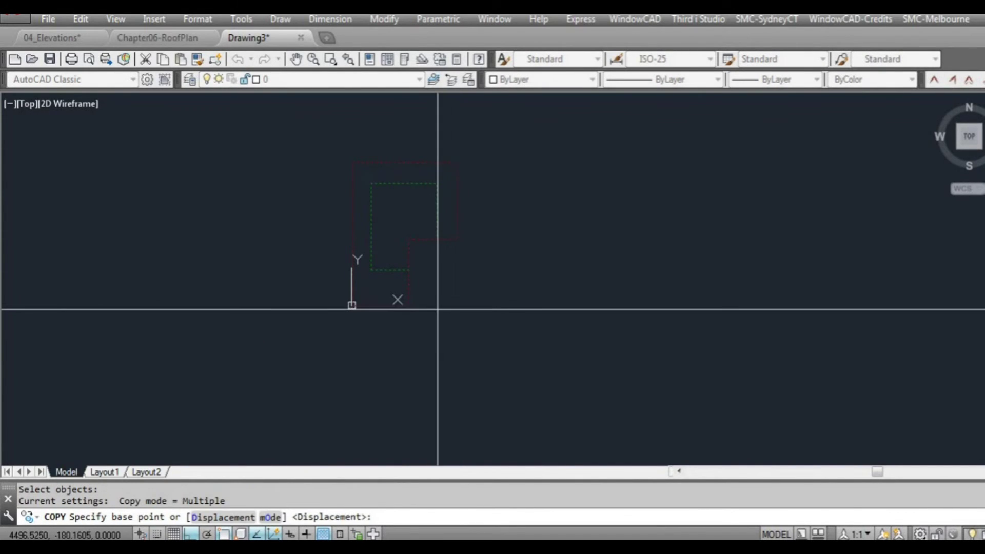
pyautogui.click(414, 303)
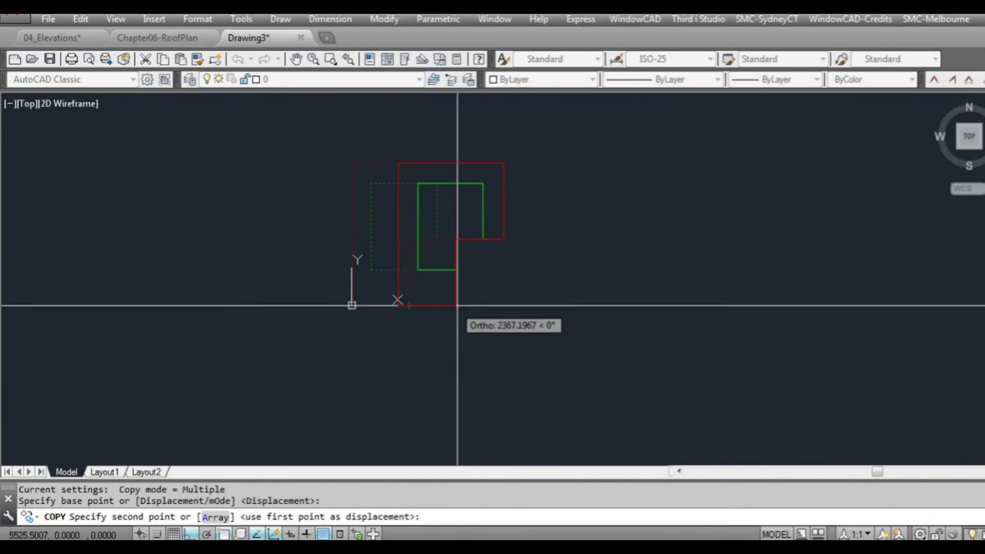
pyautogui.click(659, 312)
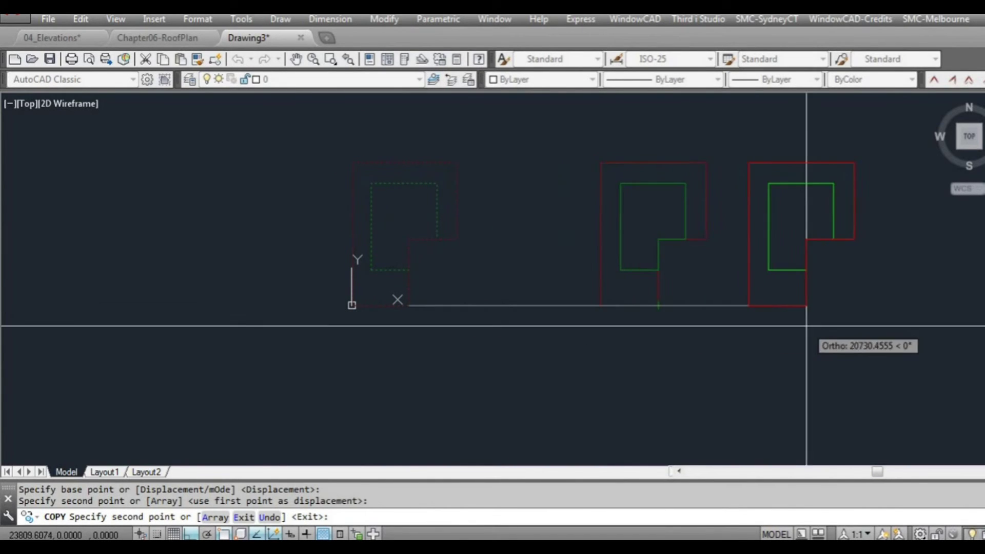
pyautogui.moveTo(814, 327)
pyautogui.mouseDown(button='middle')
pyautogui.moveTo(554, 326)
pyautogui.moveTo(539, 336)
pyautogui.mouseUp(button='middle')
pyautogui.click(593, 322)
pyautogui.press('Escape')
pyautogui.press('Escape')
pyautogui.press('Escape')
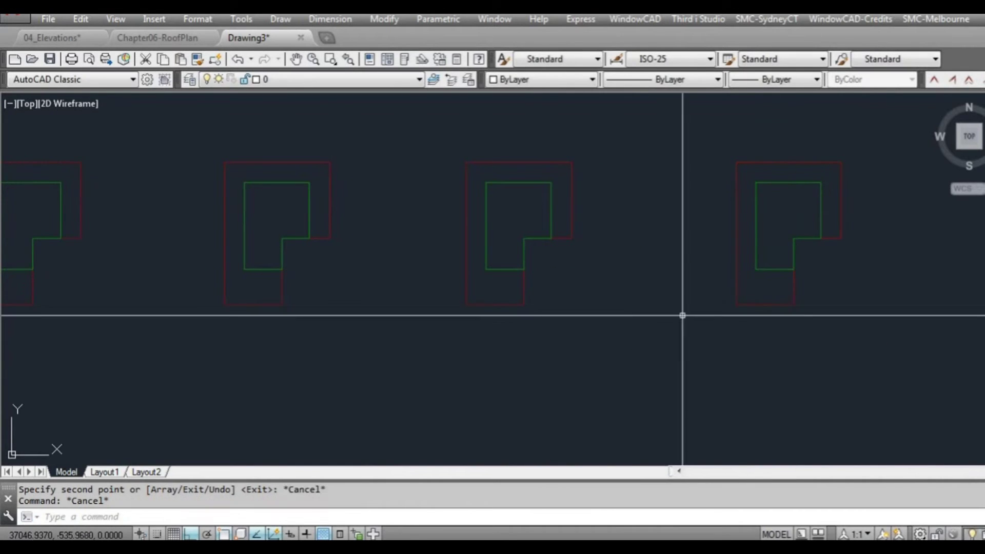
pyautogui.middleClick(598, 314)
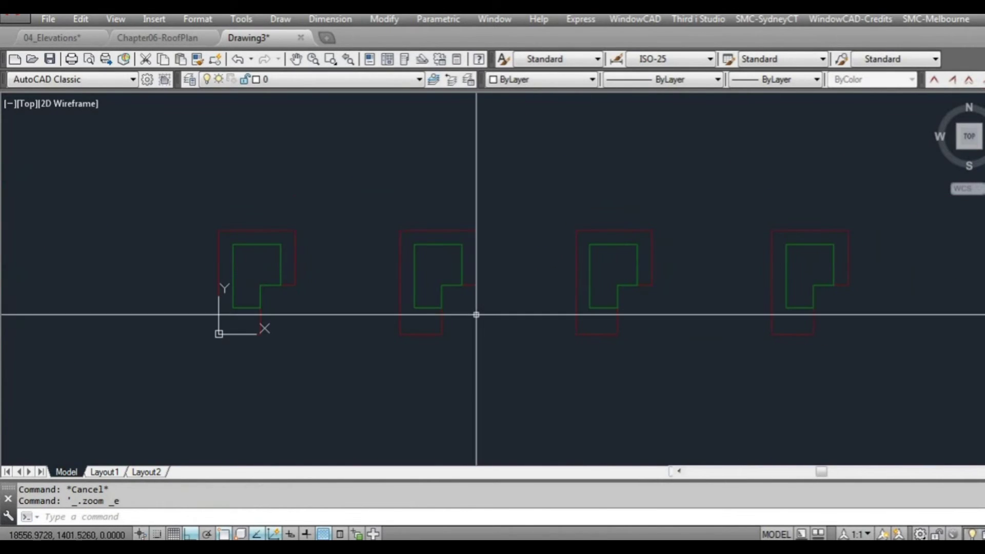
# Step: Rotate the second plan set 90° about its corner and move it back onto the baseline
pyautogui.click(432, 269)
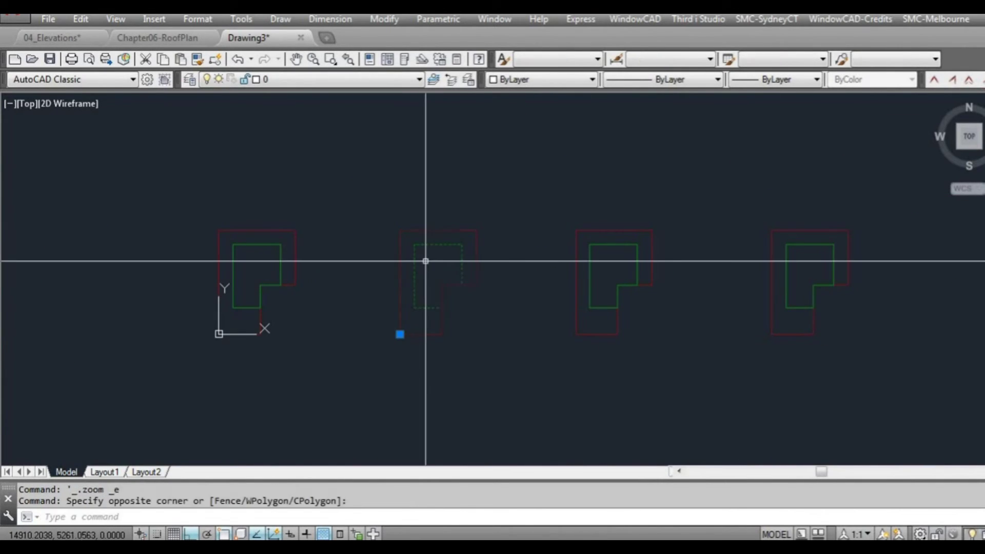
pyautogui.click(400, 334)
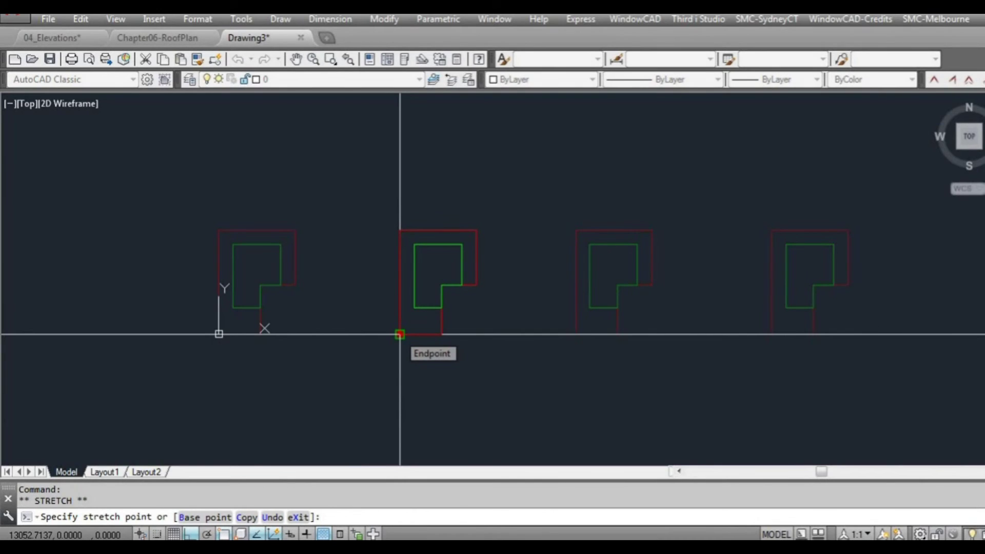
pyautogui.press('space')
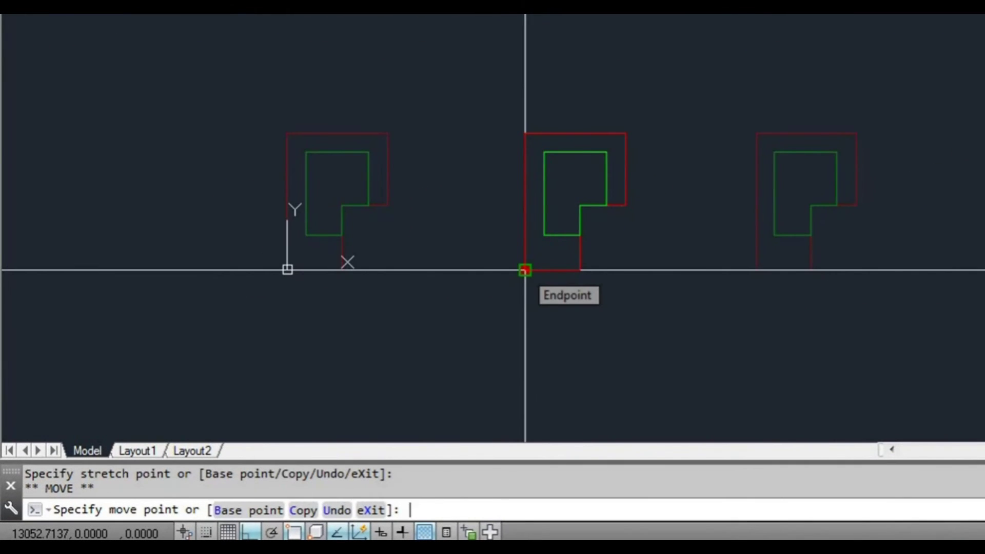
pyautogui.press('space')
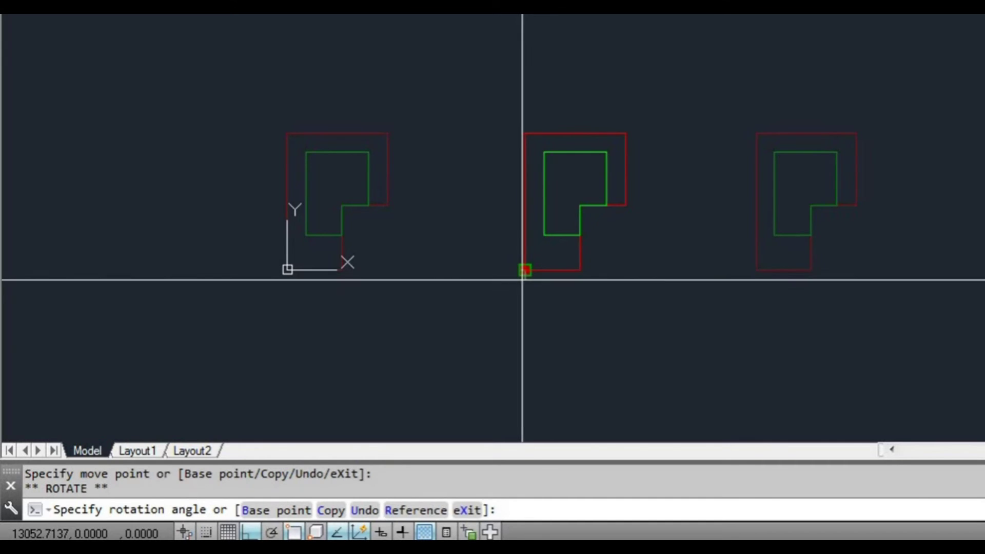
pyautogui.click(523, 320)
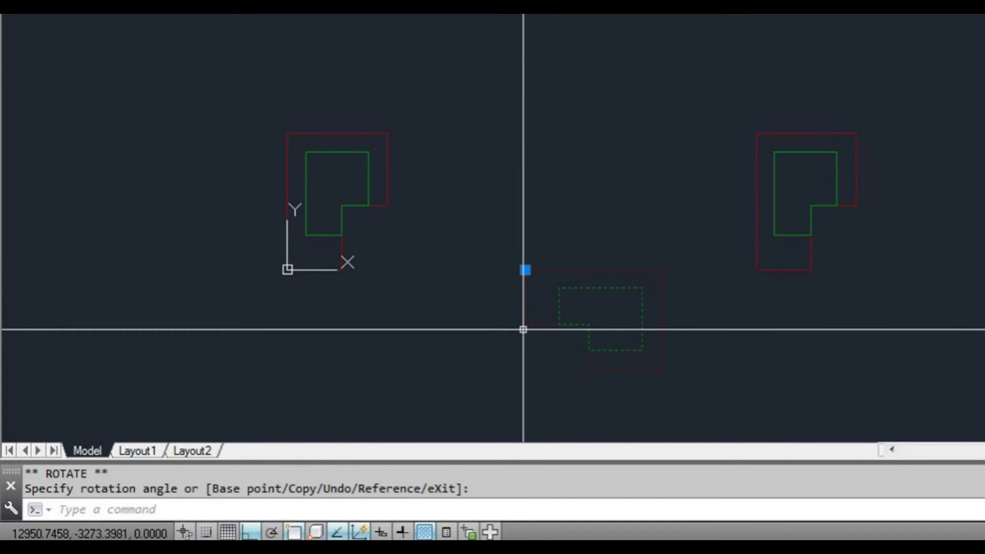
pyautogui.click(525, 270)
pyautogui.press('space')
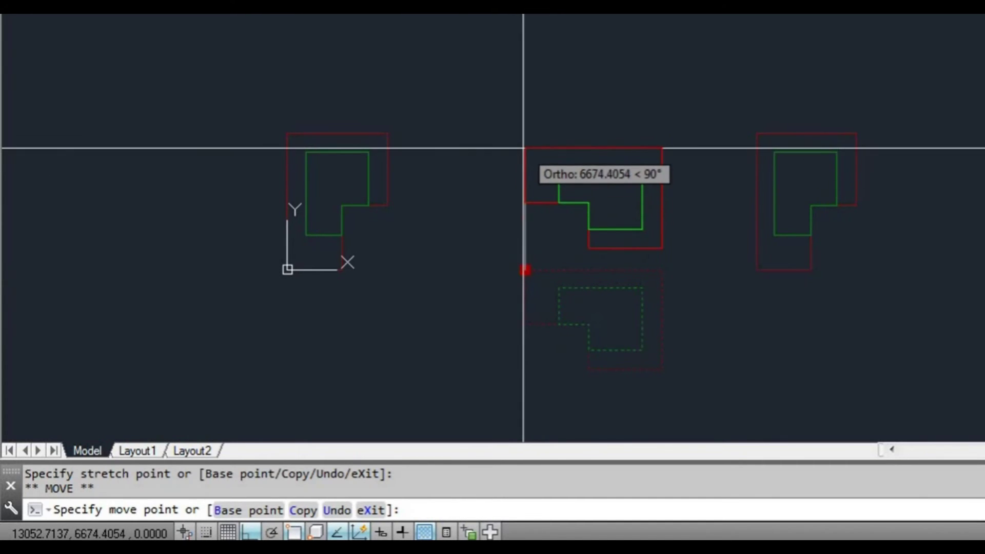
pyautogui.click(524, 148)
pyautogui.press('Escape')
# Step: Rotate the third plan set 180° and move it up onto the baseline
pyautogui.moveTo(904, 306); pyautogui.dragTo(826, 305, button='middle')
pyautogui.click(827, 299)
pyautogui.click(704, 175)
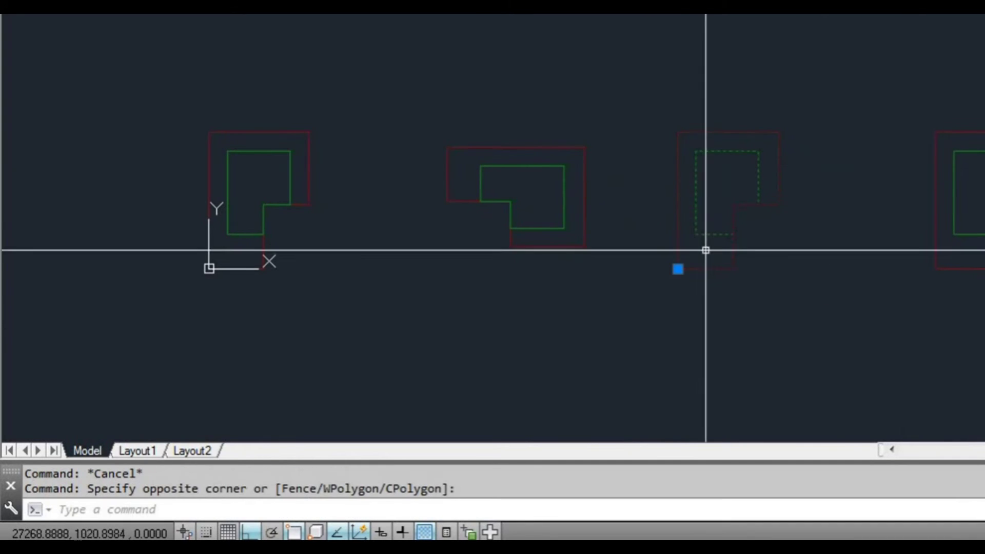
pyautogui.click(677, 269)
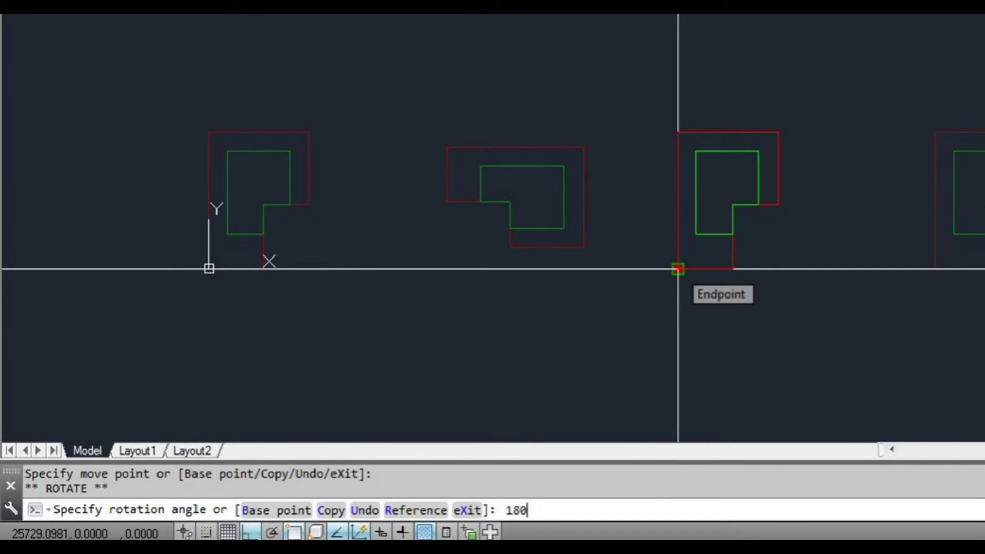
pyautogui.press('Return')
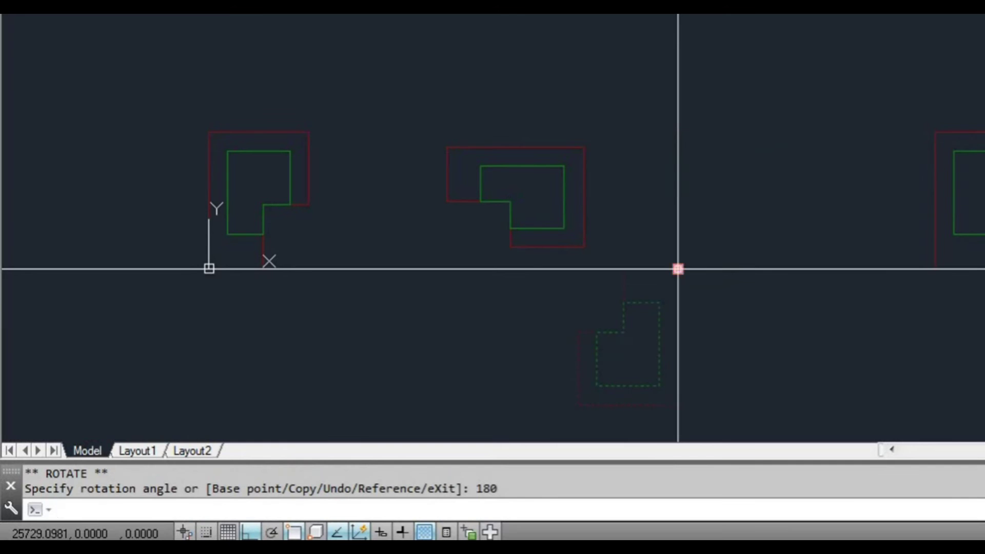
pyautogui.click(678, 269)
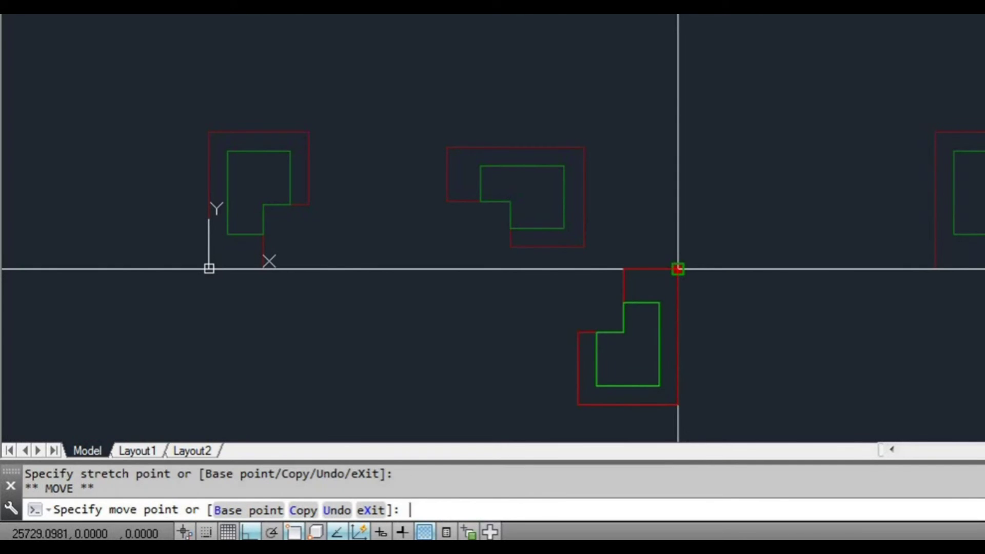
pyautogui.press('F8')
pyautogui.click(788, 122)
pyautogui.press('Escape')
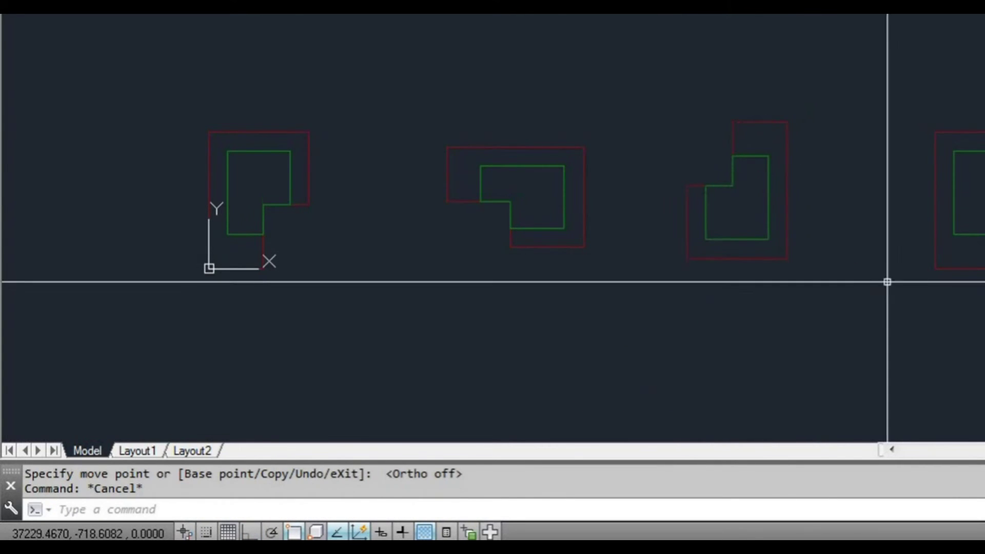
# Step: Select the fourth plan set and start rotating it, then cancel the pending move
pyautogui.moveTo(887, 282); pyautogui.dragTo(620, 279, button='middle')
pyautogui.click(818, 266)
pyautogui.click(696, 172)
pyautogui.scroll(-2, 696, 215)
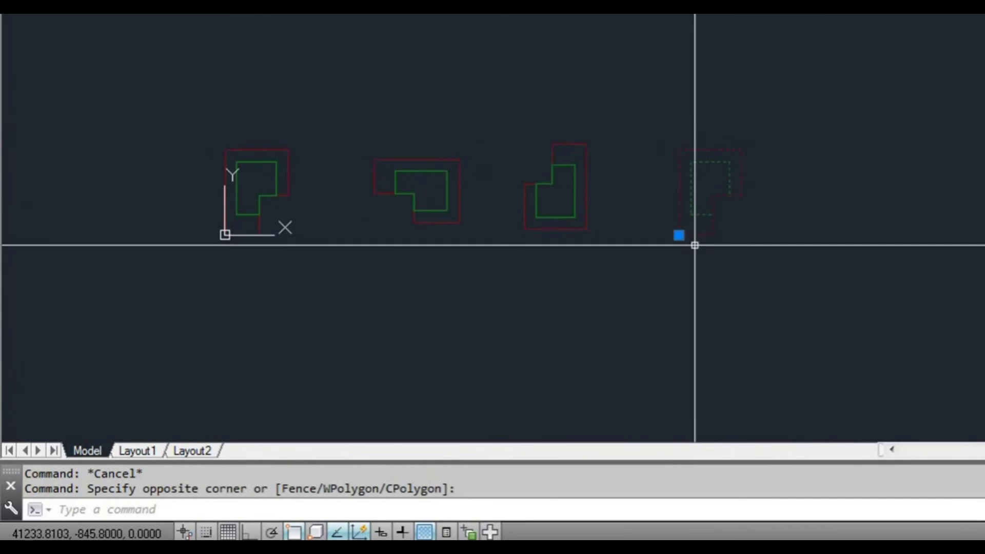
pyautogui.click(679, 235)
pyautogui.press('space')
pyautogui.press('space')
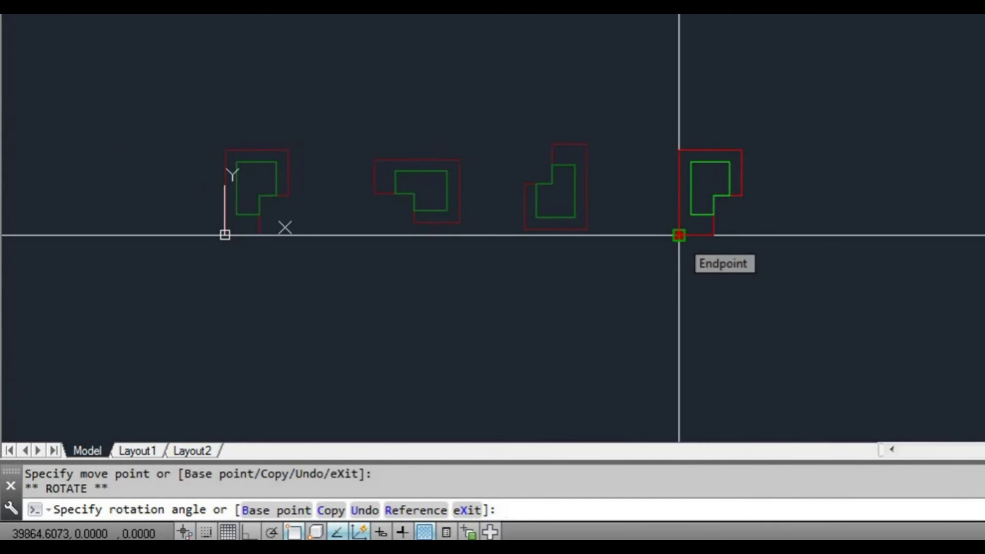
pyautogui.press('F8')
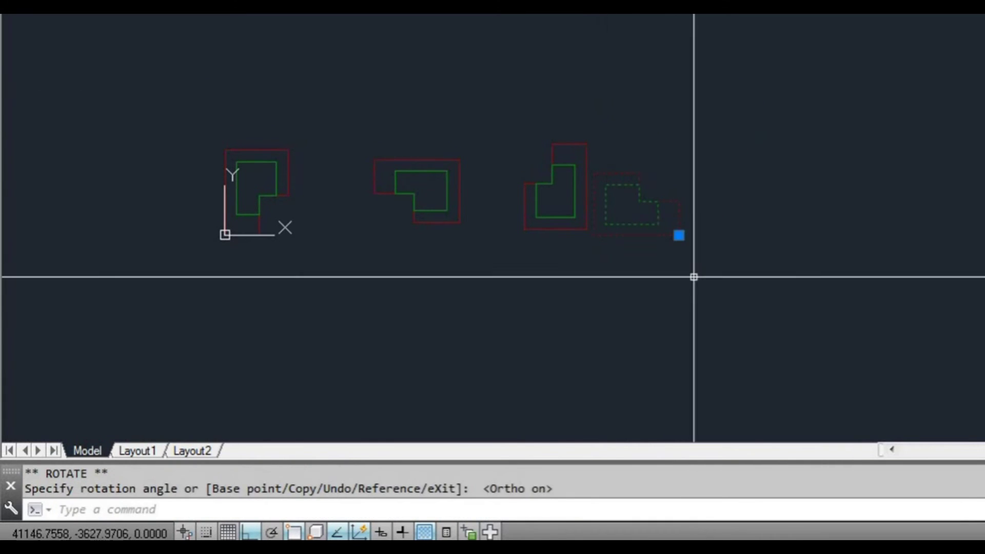
pyautogui.press('space')
pyautogui.press('space')
pyautogui.press('space')
pyautogui.press('space')
pyautogui.press('F8')
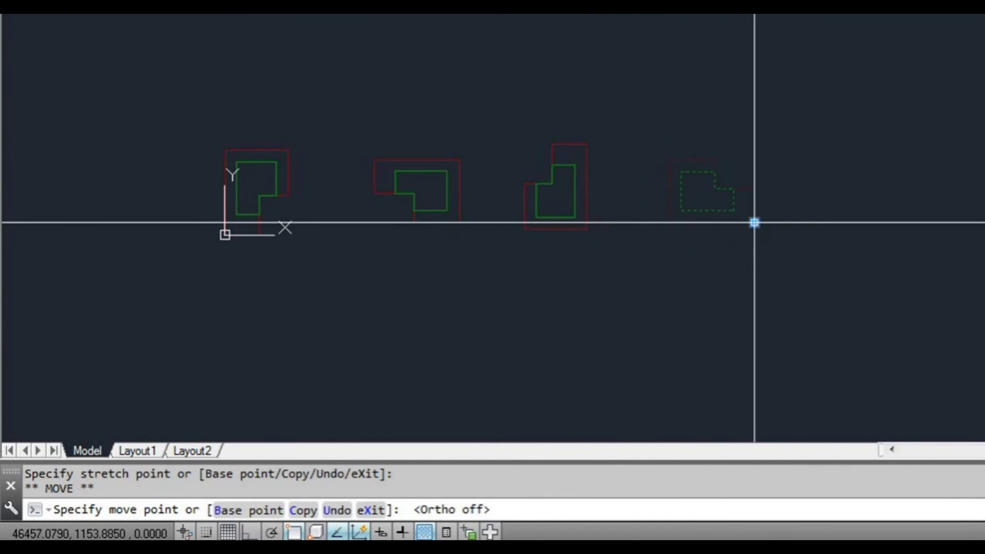
pyautogui.press('Escape')
pyautogui.scroll(3, 675, 267)
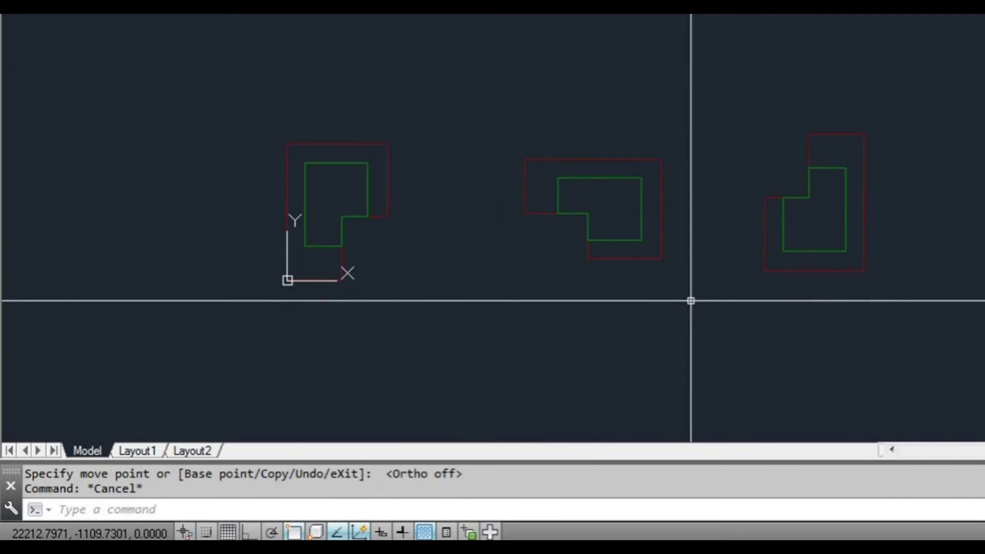
pyautogui.moveTo(761, 348); pyautogui.dragTo(677, 306, button='middle')
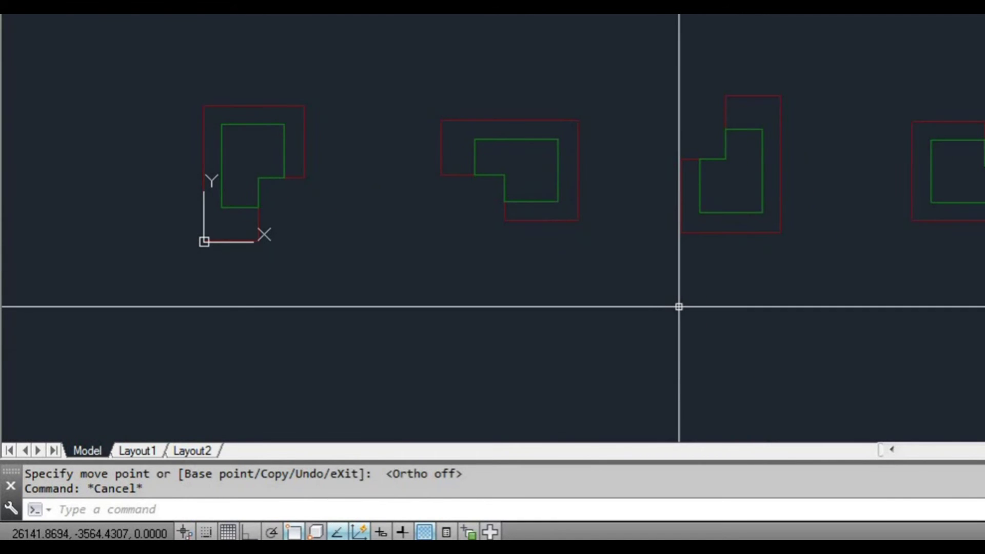
pyautogui.scroll(-2, 777, 299)
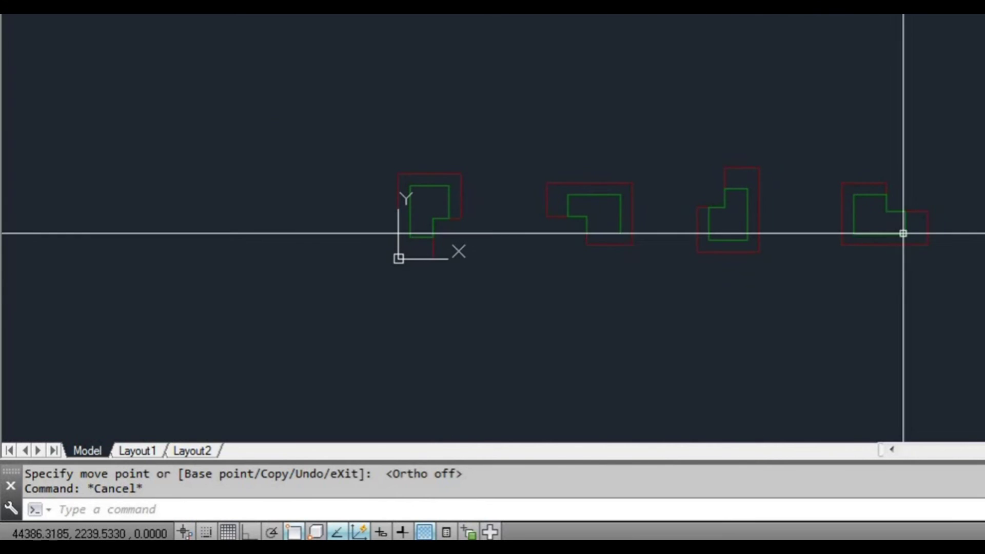
pyautogui.moveTo(906, 281)
pyautogui.mouseDown(button='middle')
pyautogui.moveTo(883, 262)
pyautogui.moveTo(855, 267)
pyautogui.mouseUp(button='middle')
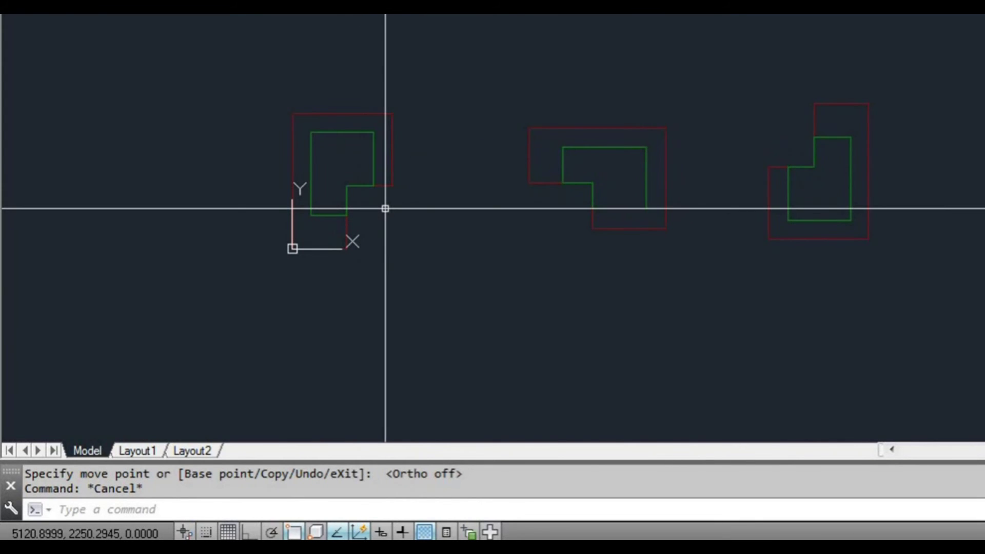
pyautogui.scroll(-2, 385, 208)
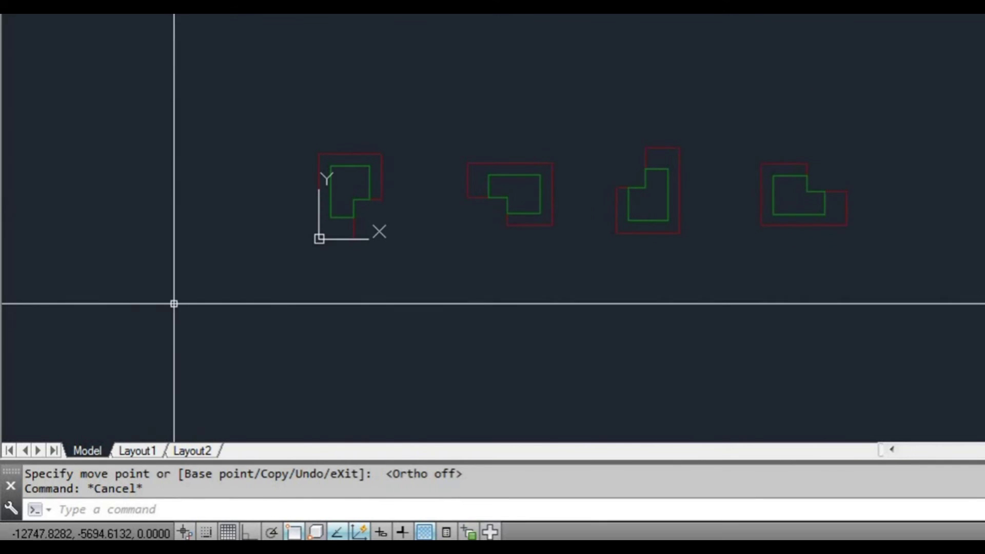
# Step: Draw an Ortho-constrained horizontal line beneath all four plan sets using the Line command
pyautogui.write('l')
pyautogui.press('Return')
pyautogui.click(141, 284)
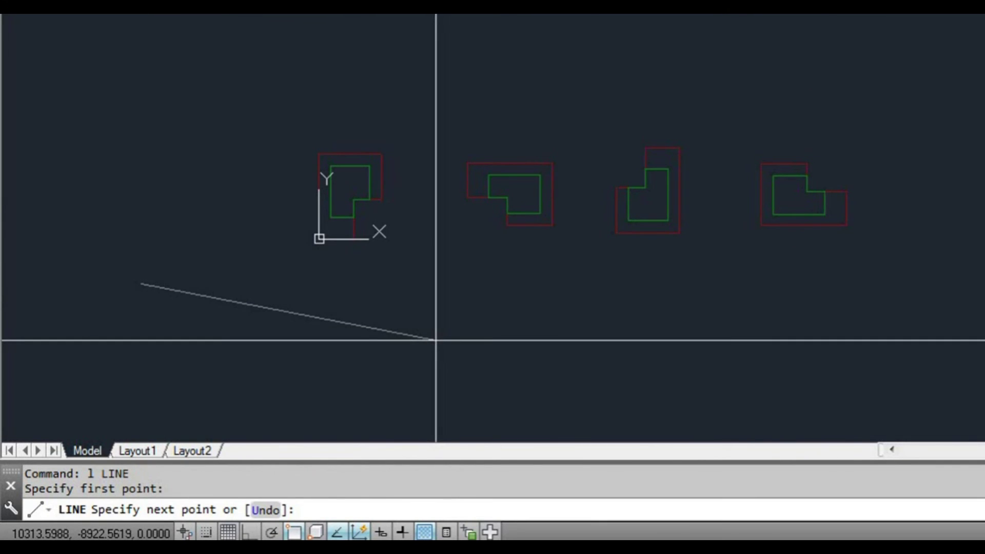
pyautogui.press('F8')
pyautogui.click(981, 347)
pyautogui.press('Escape')
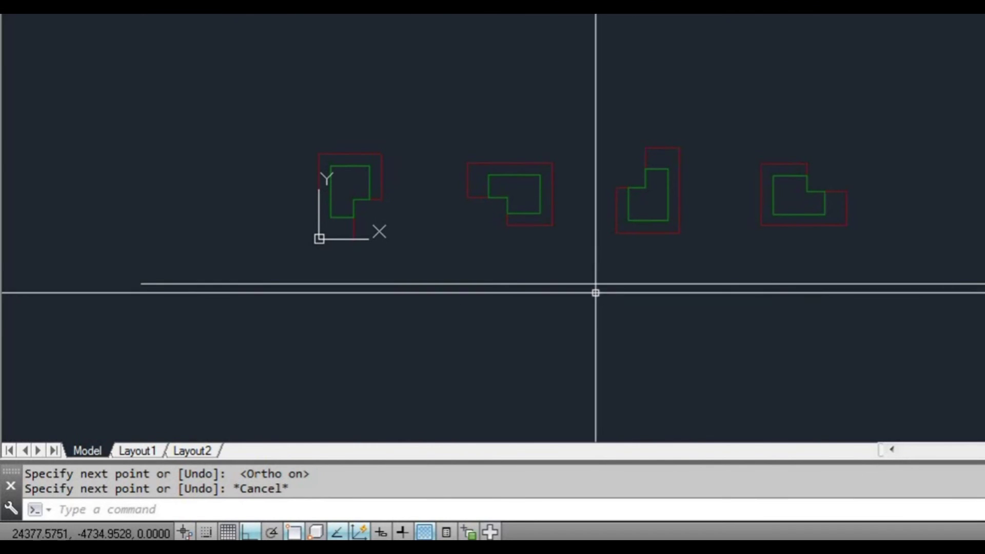
pyautogui.scroll(2, 408, 253)
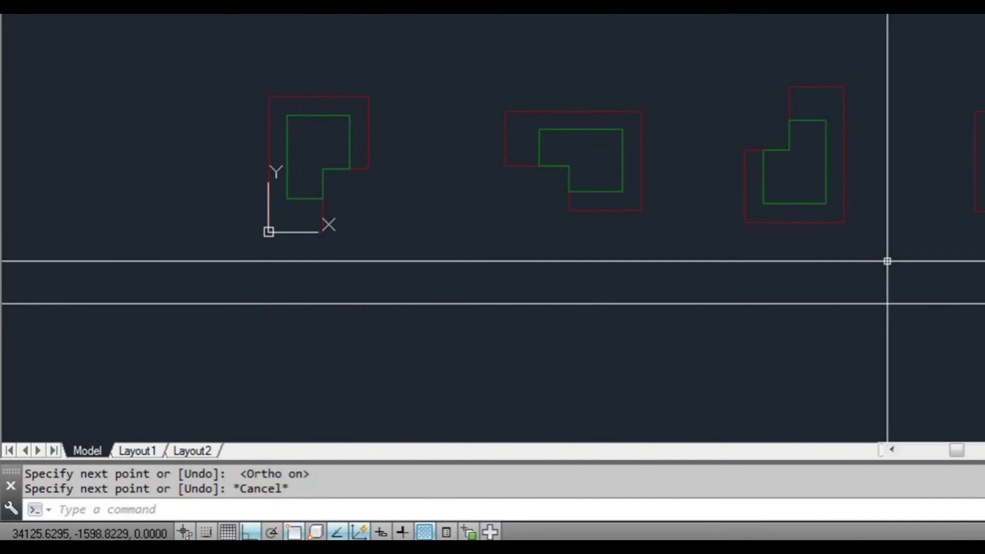
pyautogui.scroll(-2, 888, 262)
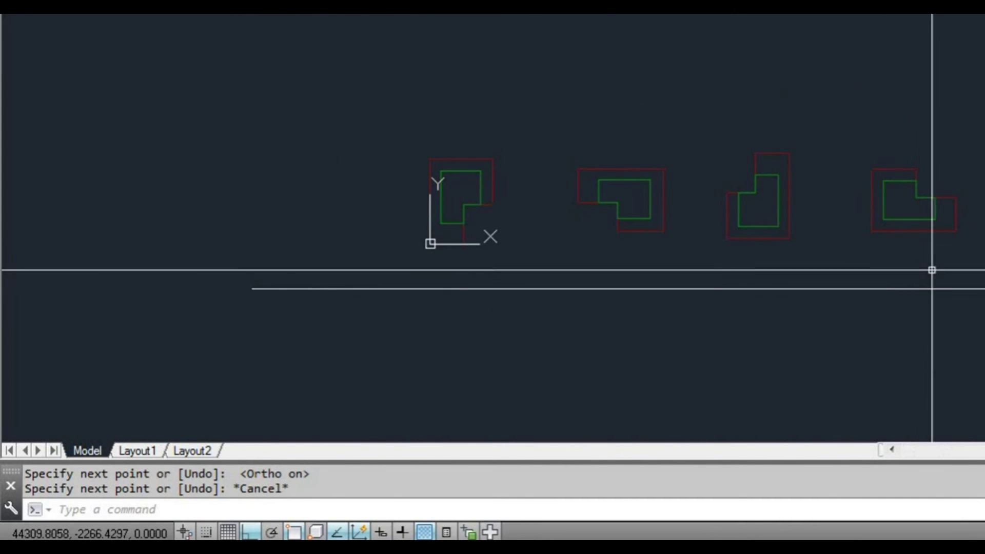
pyautogui.moveTo(937, 268); pyautogui.dragTo(910, 270, button='middle')
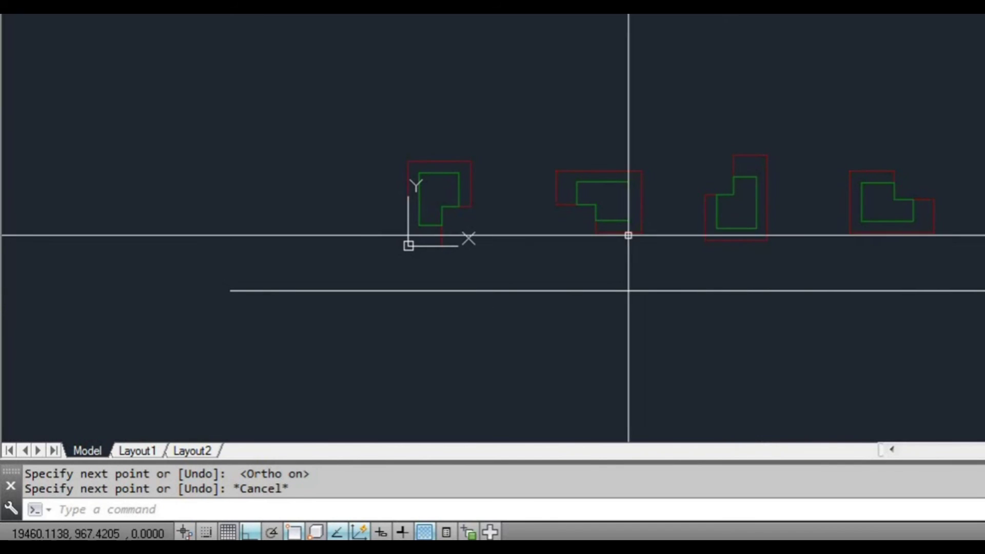
# Step: Draw three vertical projection lines down from the first plan's outline corners
pyautogui.scroll(2, 463, 246)
pyautogui.write('l')
pyautogui.press('Return')
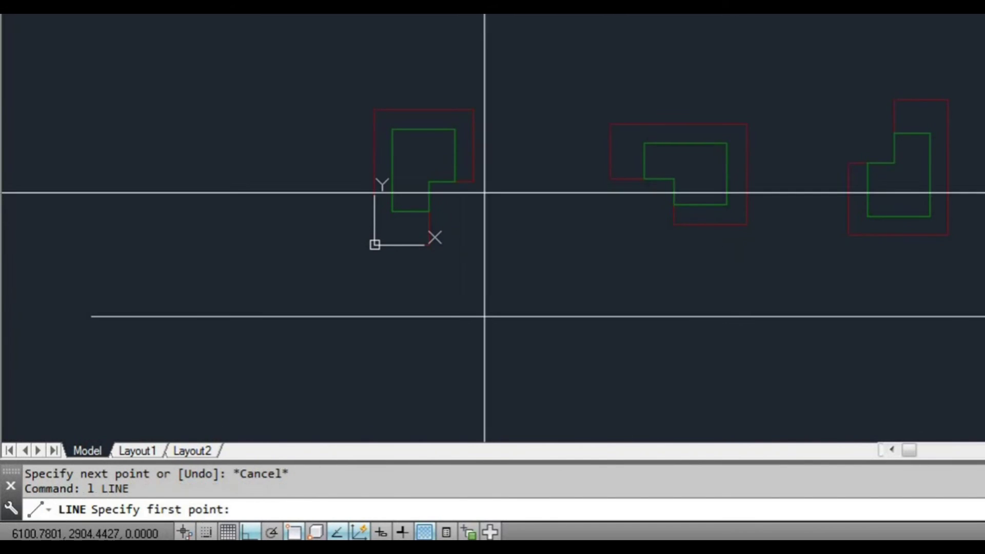
pyautogui.click(474, 181)
pyautogui.click(473, 381)
pyautogui.press('Escape')
pyautogui.press('Return')
pyautogui.click(375, 244)
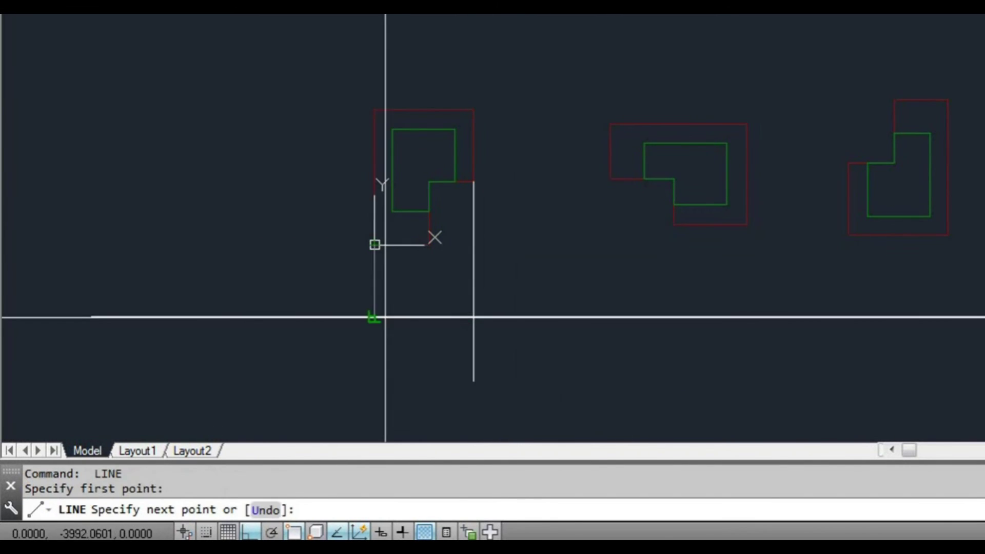
pyautogui.click(374, 398)
pyautogui.press('Escape')
pyautogui.press('Return')
pyautogui.click(428, 245)
pyautogui.click(429, 380)
pyautogui.press('Escape')
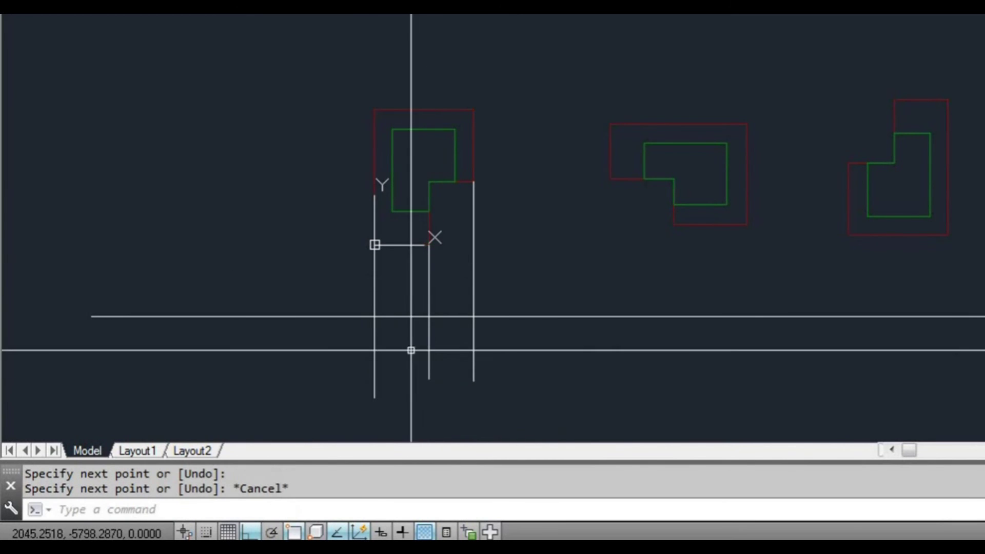
# Step: Pan and zoom to review the first plan and its new projection lines
pyautogui.scroll(-3, 901, 325)
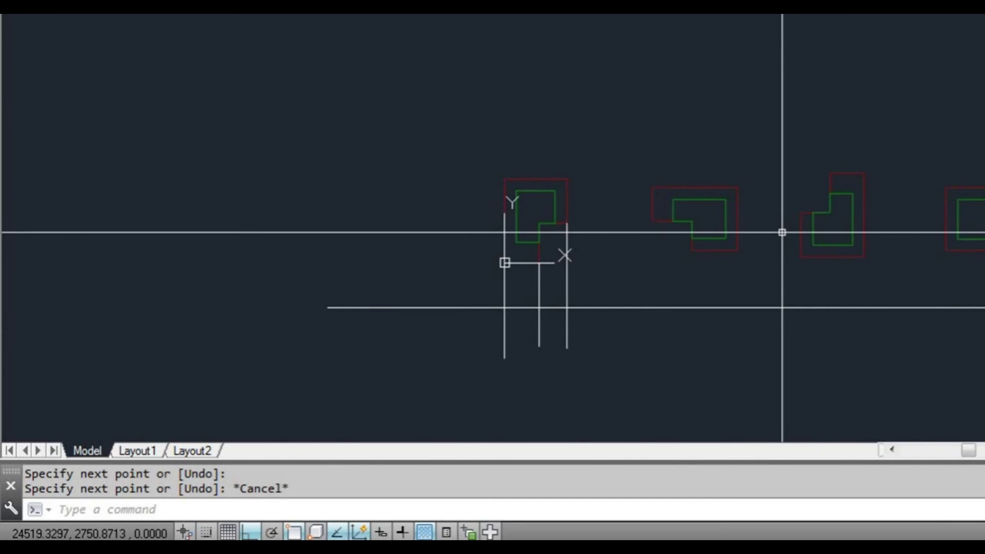
pyautogui.scroll(2, 670, 197)
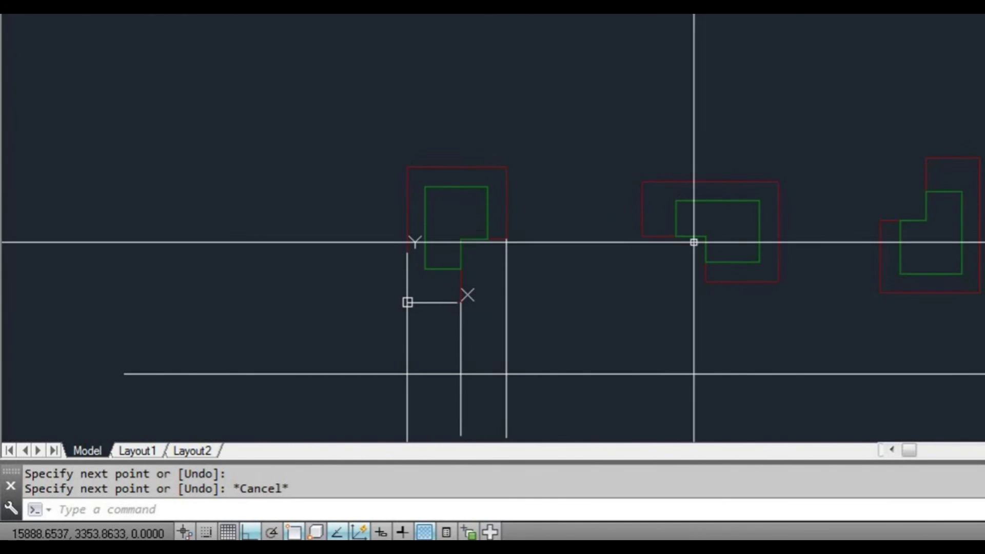
pyautogui.moveTo(983, 229); pyautogui.dragTo(929, 229, button='middle')
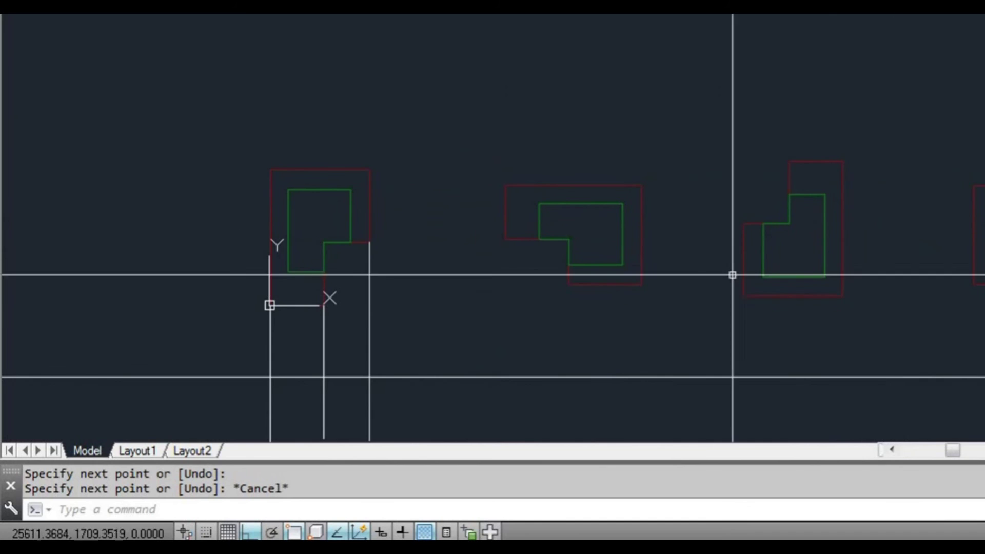
pyautogui.scroll(-2, 699, 250)
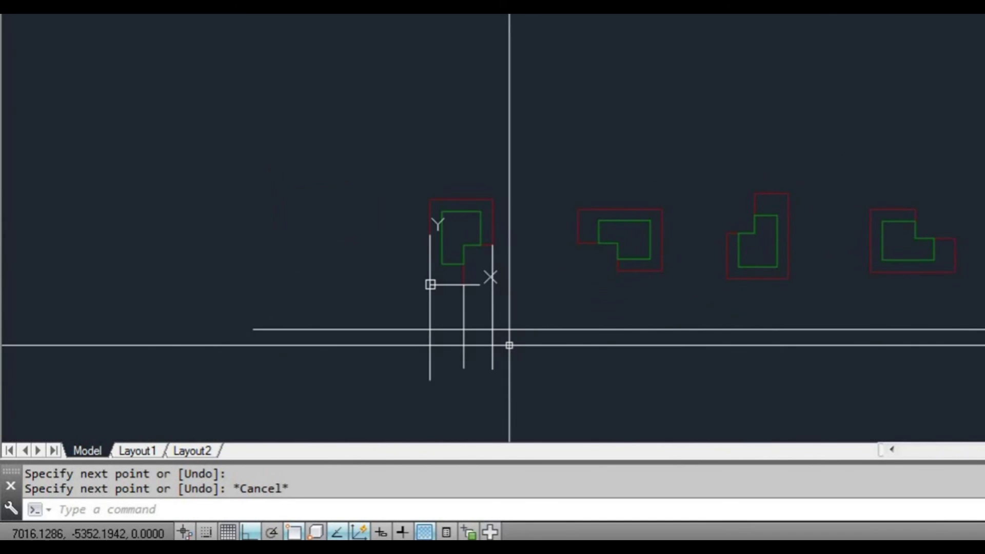
pyautogui.scroll(2, 547, 301)
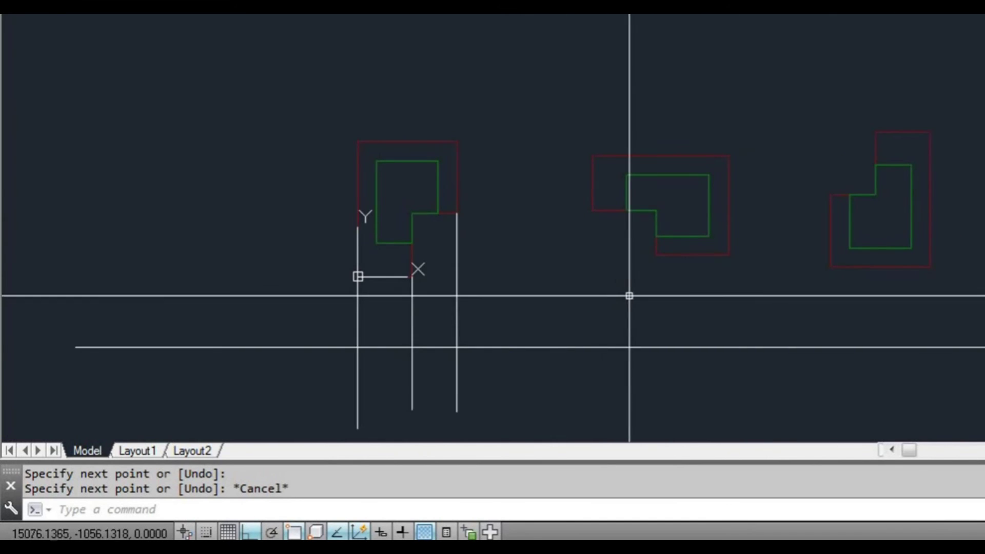
pyautogui.moveTo(630, 295); pyautogui.dragTo(552, 289, button='middle')
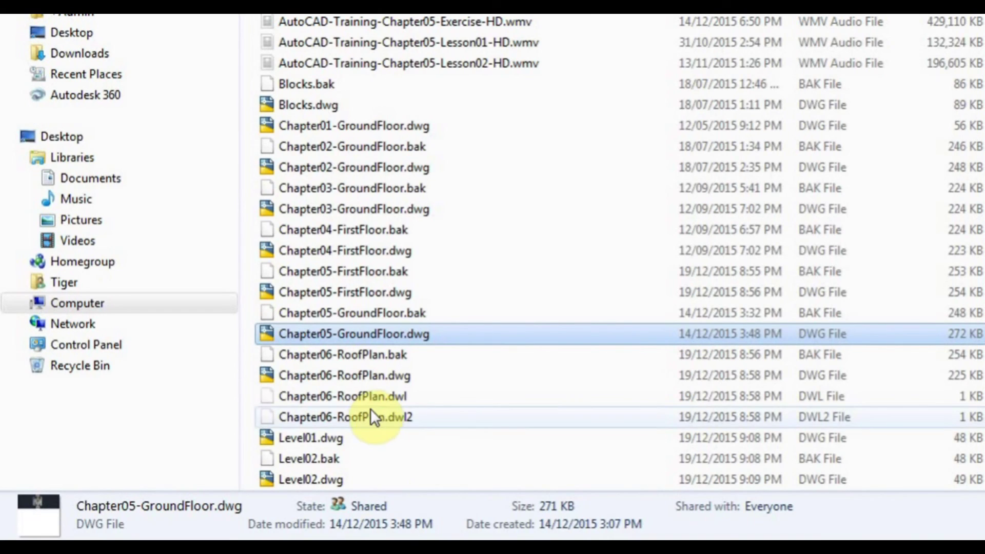
pyautogui.scroll(-2, 373, 405)
# Step: Open Level01.dwg, stretch its inner corner left to narrow the lower leg, then save and close
pyautogui.doubleClick(340, 375)
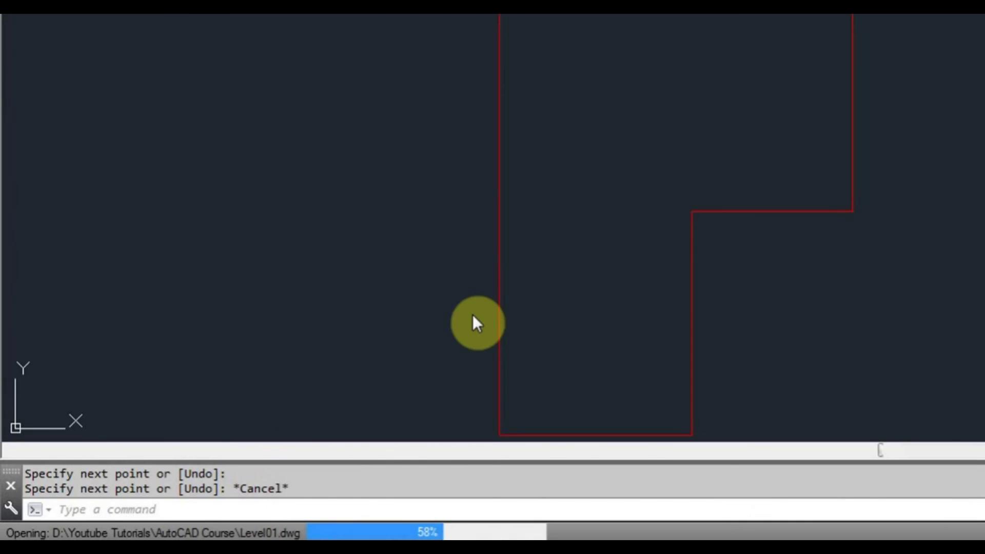
pyautogui.scroll(-2, 658, 263)
pyautogui.write('s')
pyautogui.press('Return')
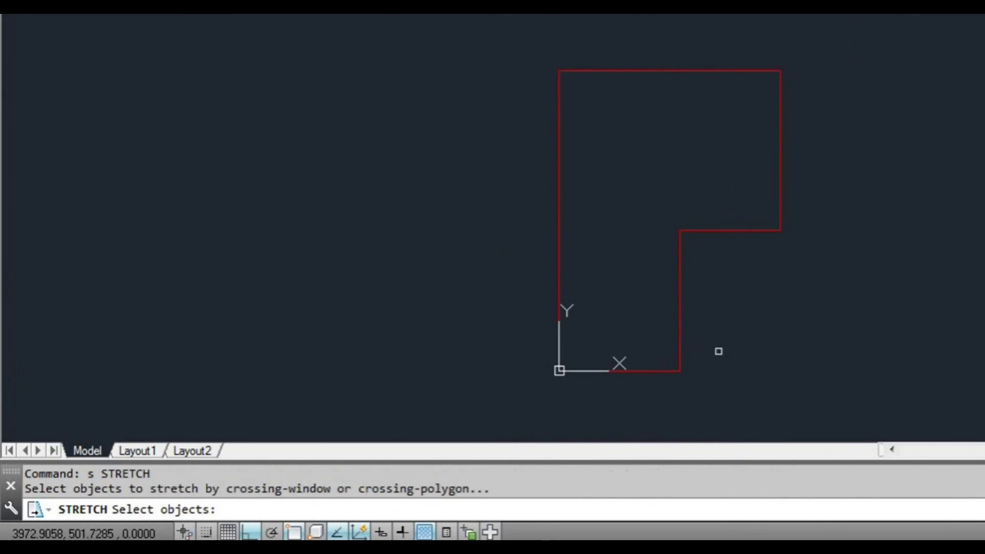
pyautogui.click(662, 177)
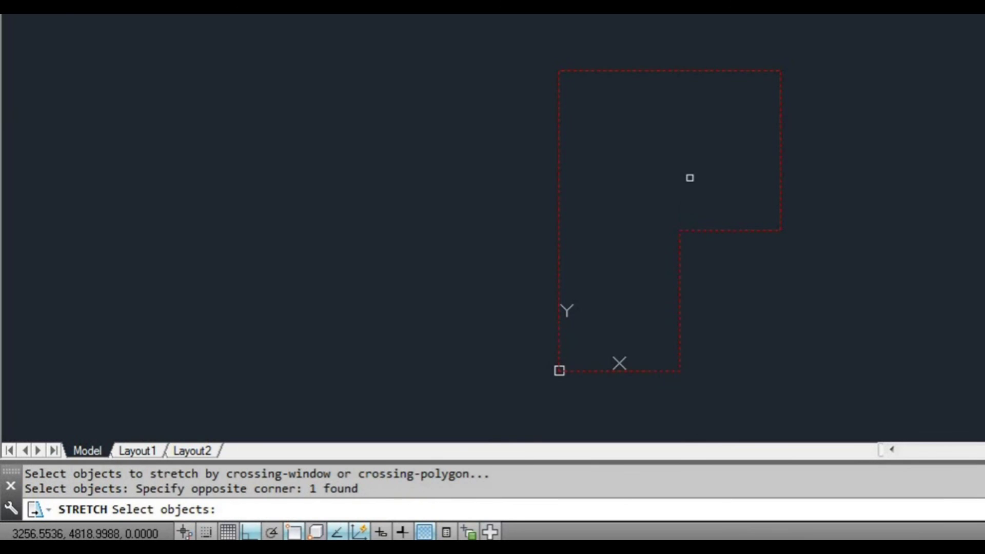
pyautogui.press('Return')
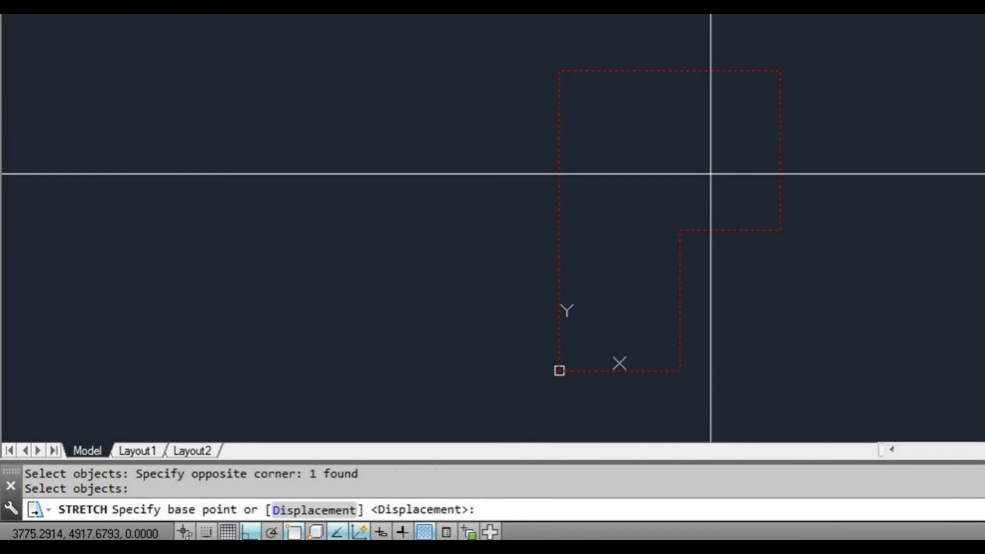
pyautogui.click(711, 174)
pyautogui.click(654, 179)
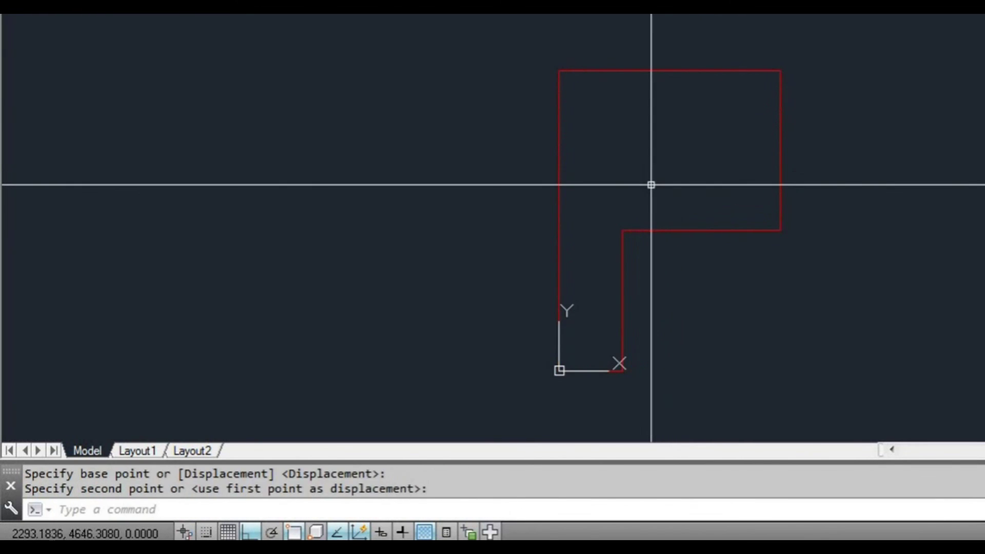
pyautogui.hotkey('ctrl', 's')
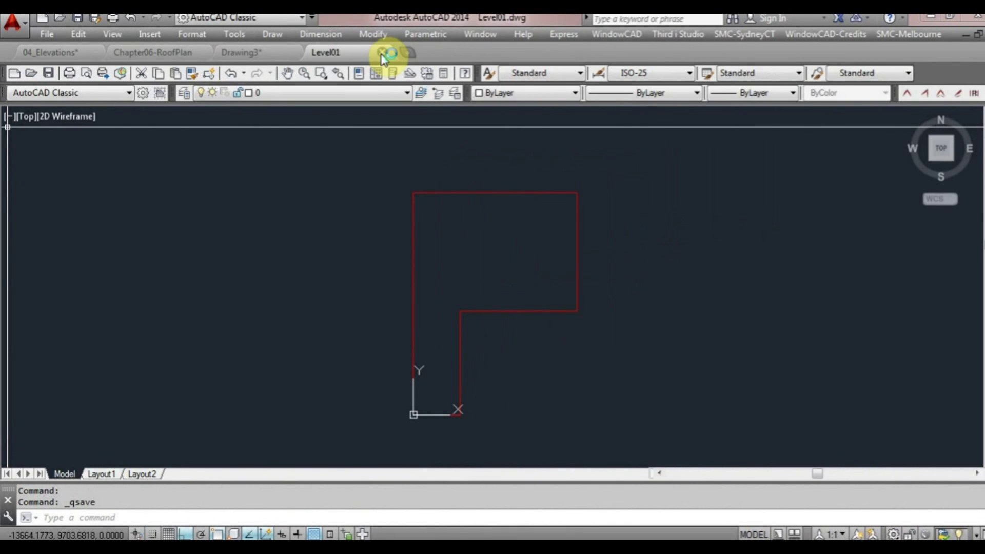
pyautogui.click(381, 53)
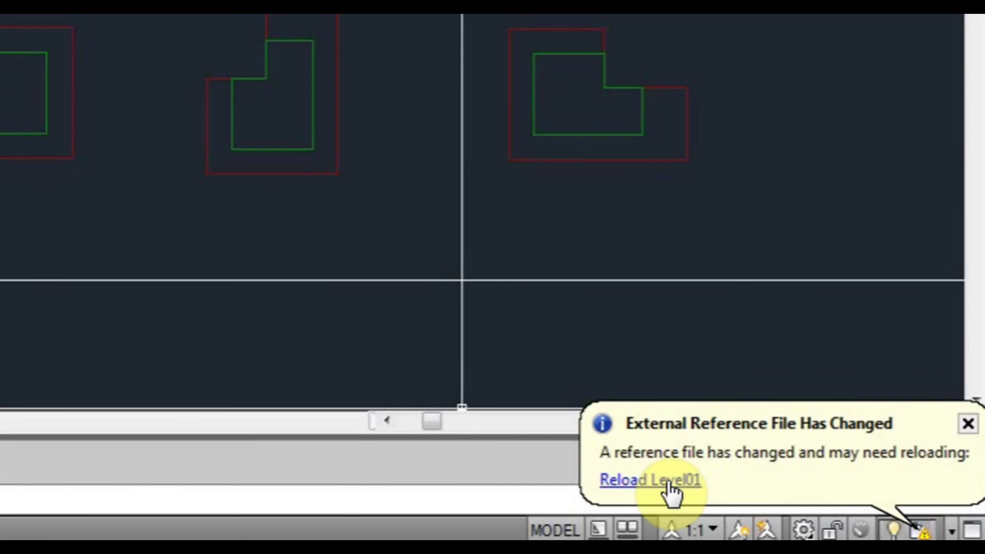
# Step: Reload the changed Level01 reference and zoom in on the first plan's lines
pyautogui.click(667, 483)
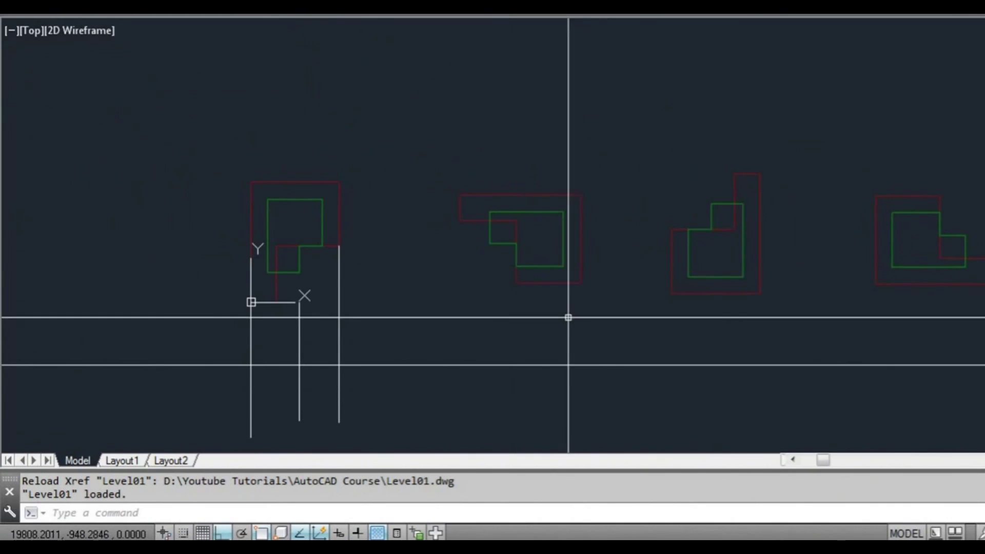
pyautogui.moveTo(288, 295); pyautogui.dragTo(504, 304, button='middle')
pyautogui.scroll(2, 411, 308)
pyautogui.scroll(2, 504, 305)
# Step: Move the middle projection line left onto the narrowed outline's inner corner
pyautogui.press('Escape')
pyautogui.click(504, 304)
pyautogui.click(457, 275)
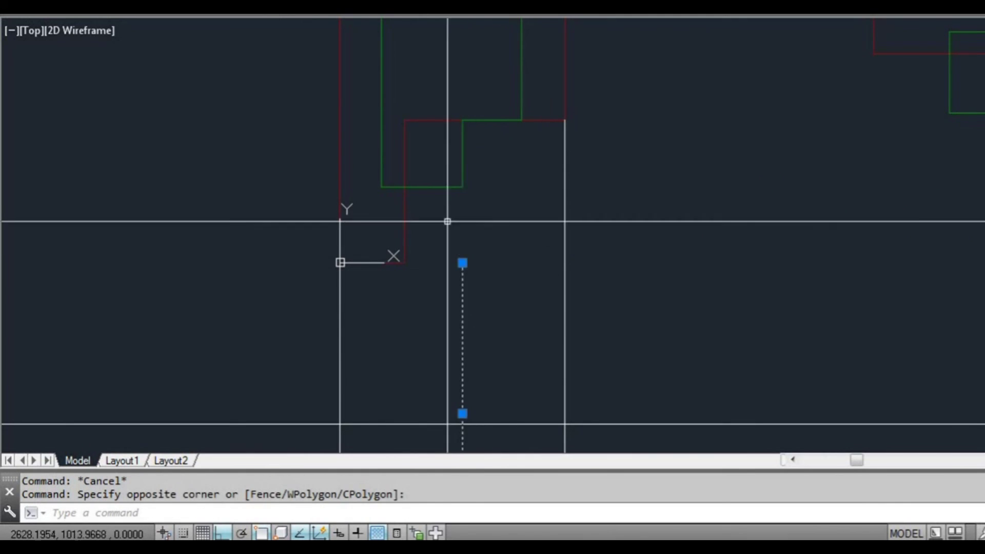
pyautogui.click(464, 265)
pyautogui.press('space')
pyautogui.click(405, 262)
pyautogui.scroll(-2, 484, 259)
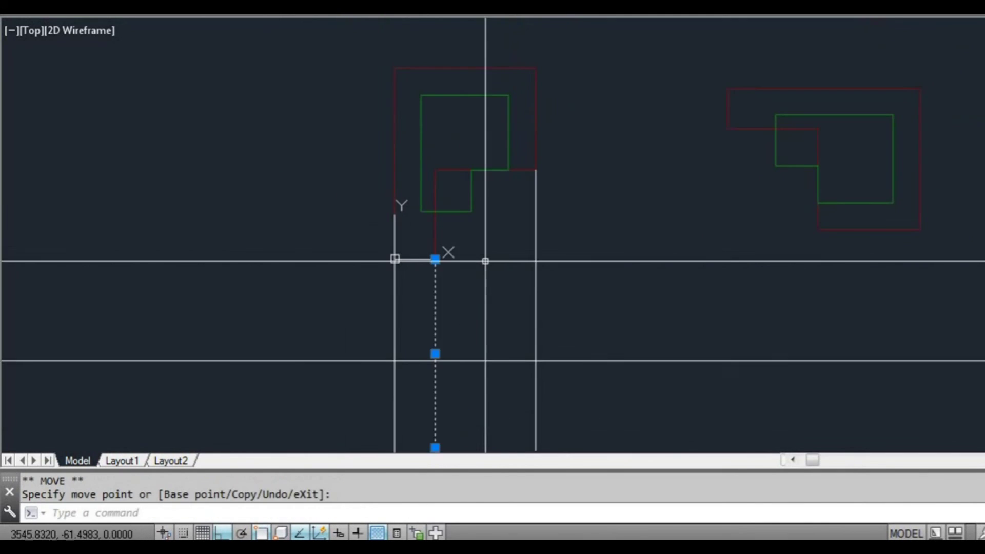
pyautogui.press('Escape')
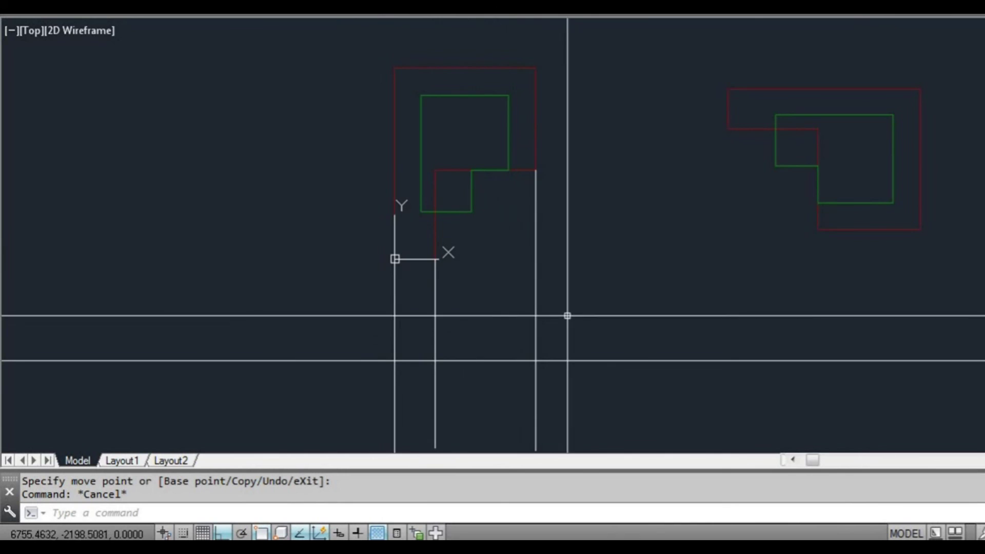
pyautogui.scroll(-2, 644, 285)
pyautogui.moveTo(690, 288); pyautogui.dragTo(463, 313, button='middle')
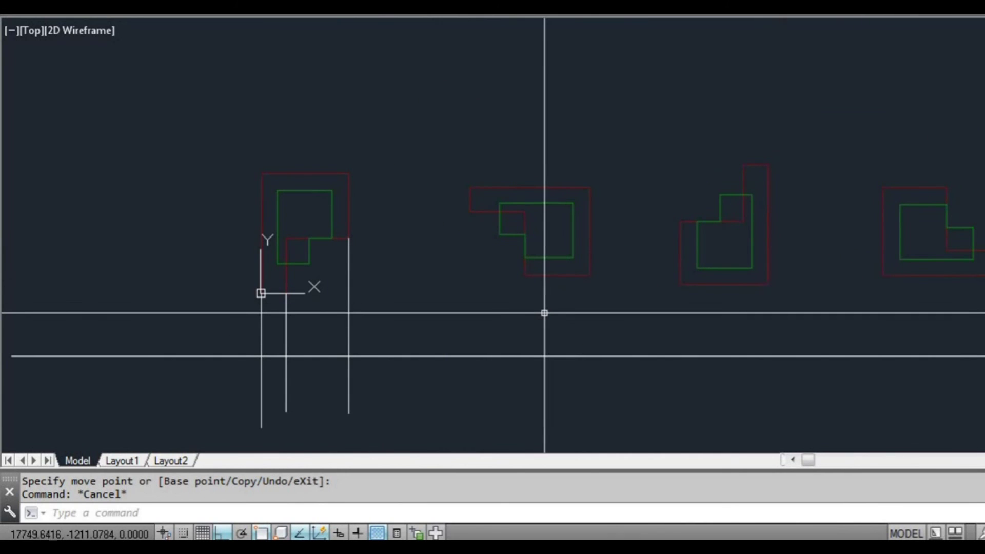